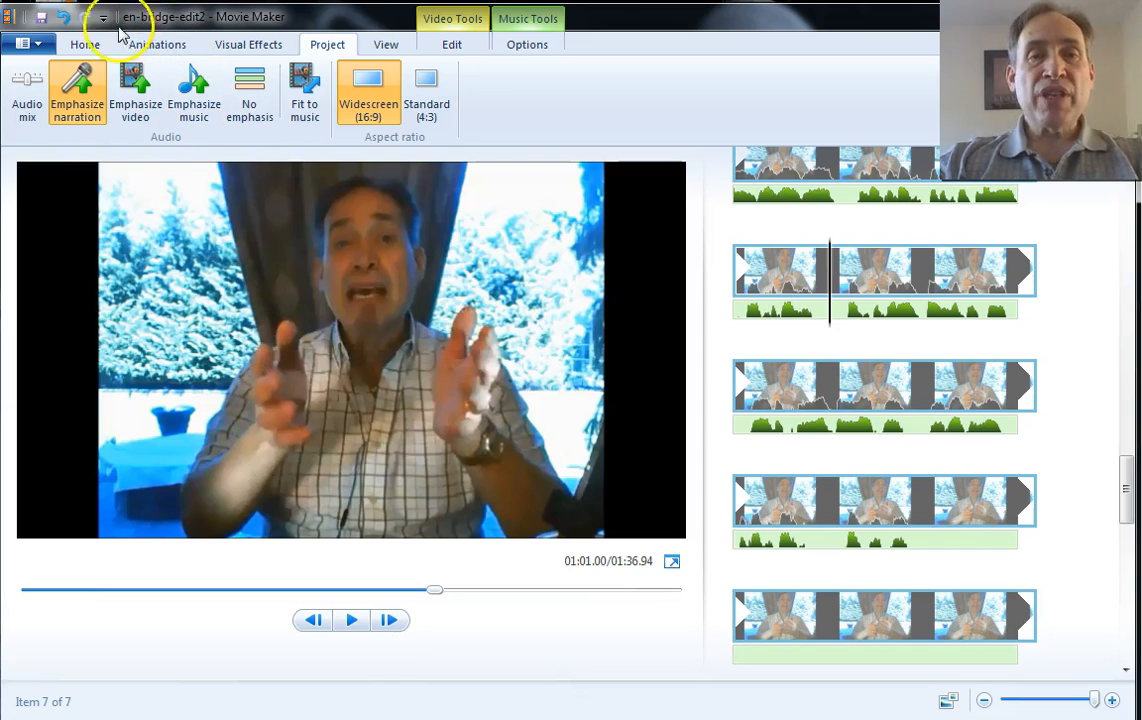
# Export the movie with the computer preset as en-bridge-edit2.mp4 in the 0-moviemaker folder.
pyautogui.click(35, 42)
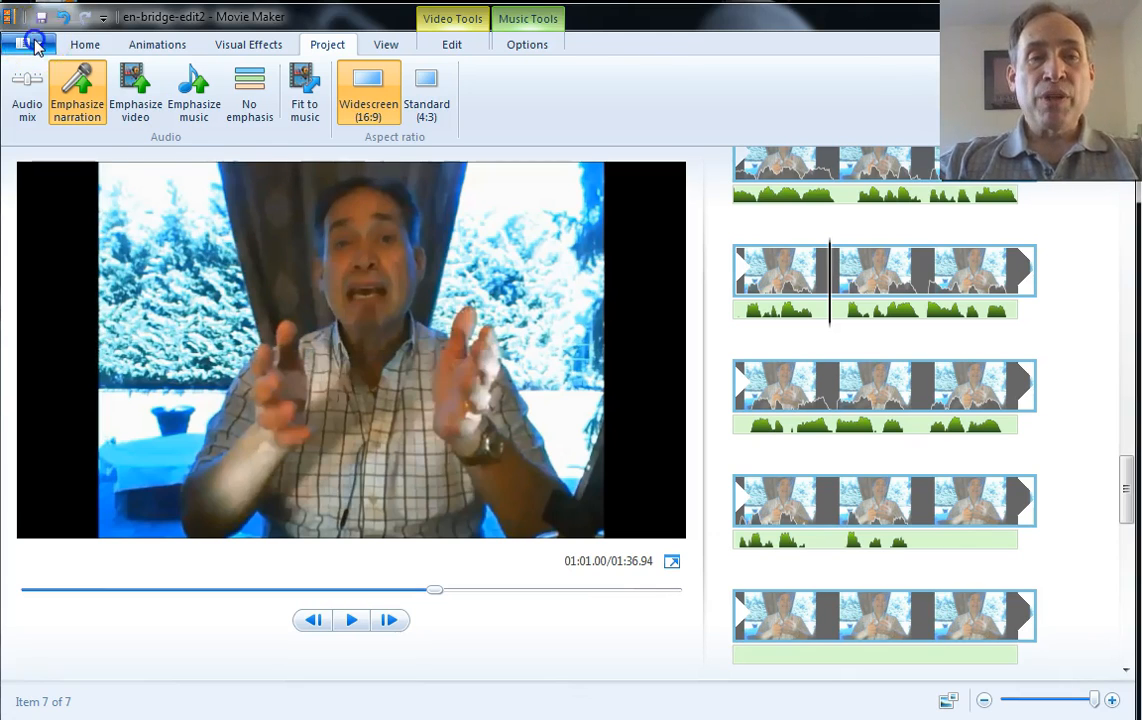
pyautogui.click(51, 215)
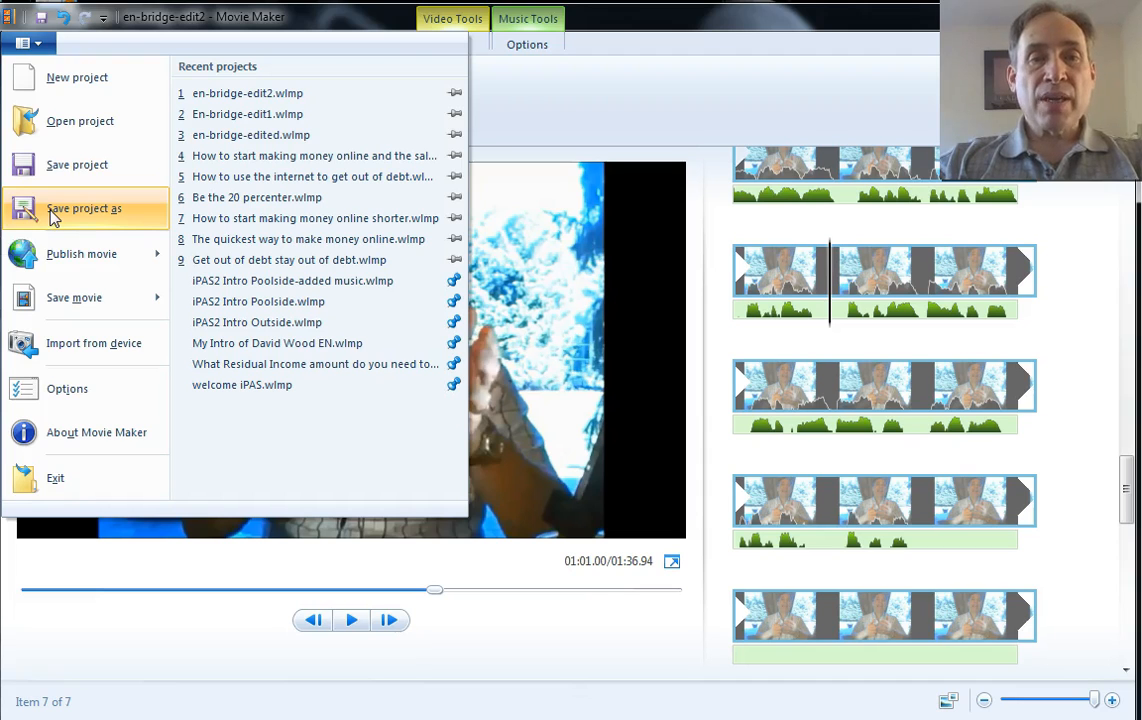
pyautogui.click(64, 258)
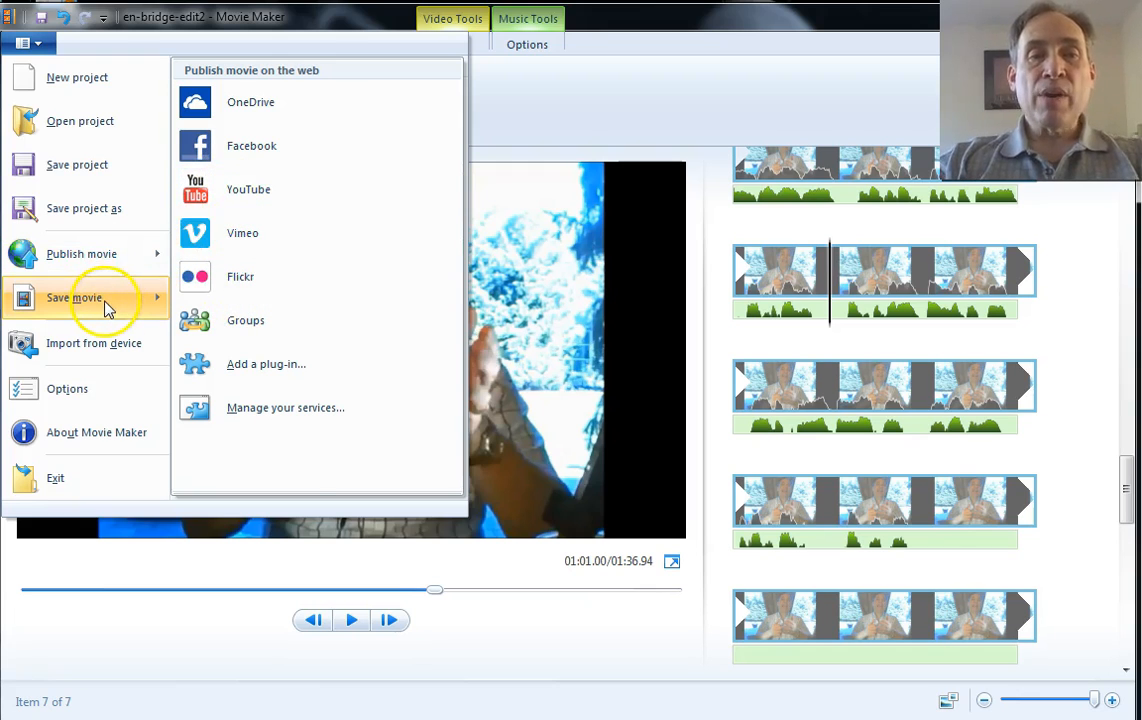
pyautogui.moveTo(107, 306)
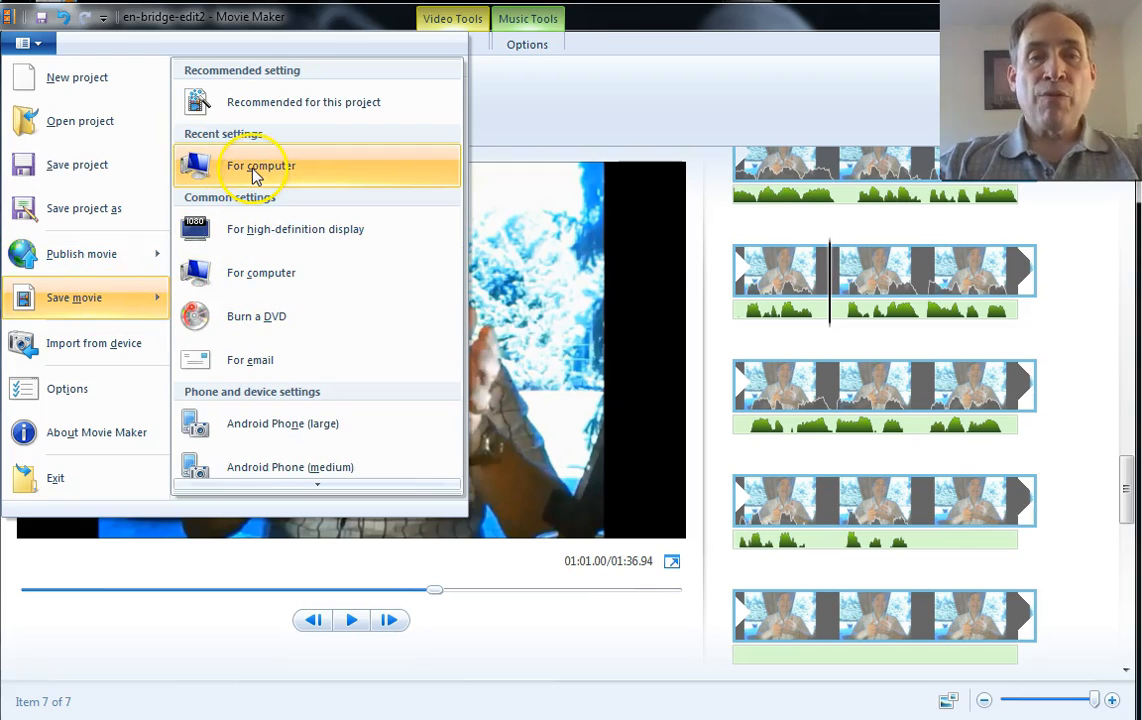
pyautogui.press('Escape')
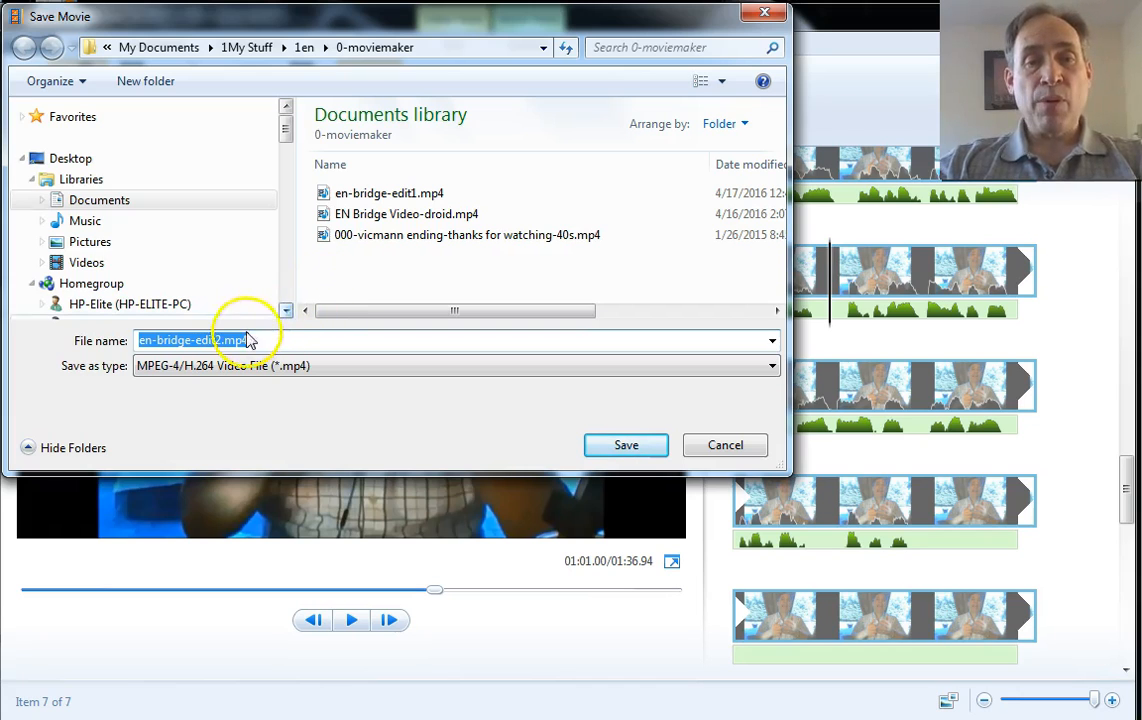
pyautogui.click(639, 446)
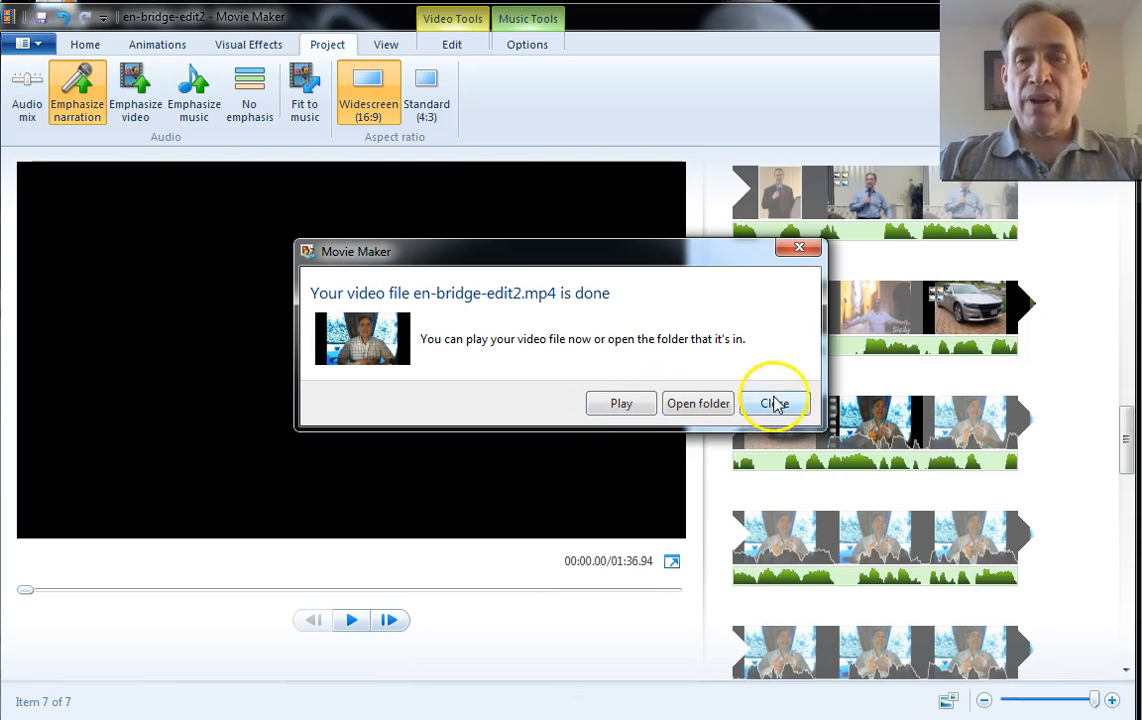
# Play the exported en-bridge-edit2 video, skip ahead through it, pause at about 01:00 and close the player.
pyautogui.click(614, 403)
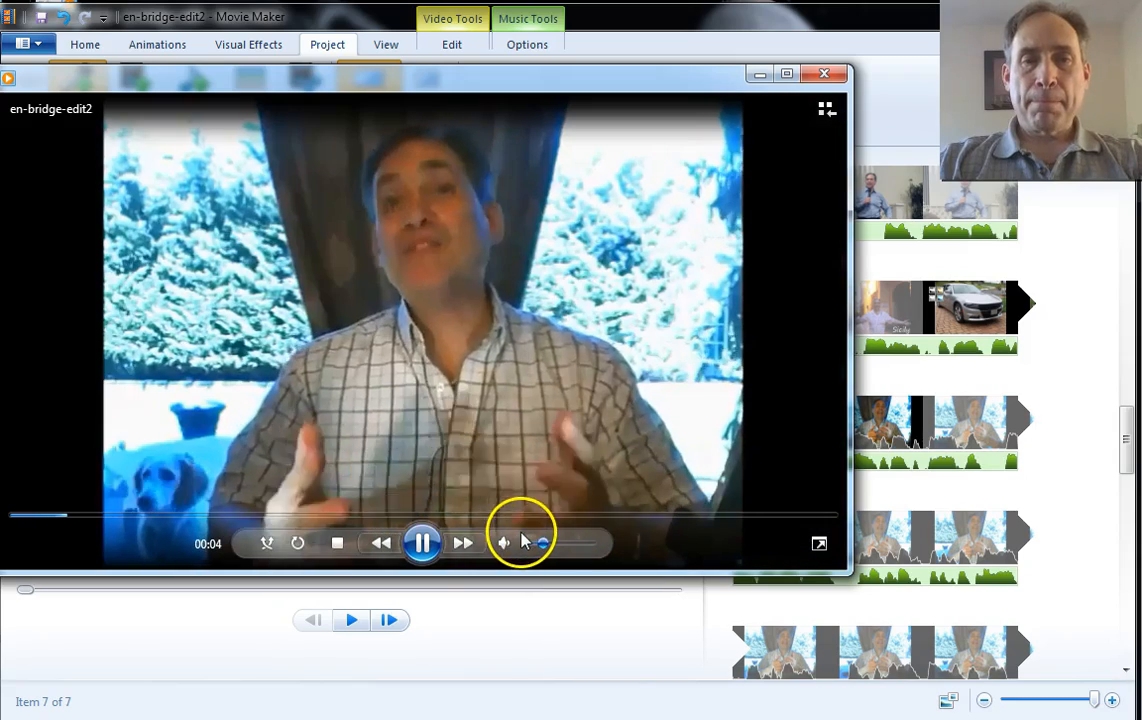
pyautogui.click(397, 516)
pyautogui.click(382, 516)
pyautogui.click(313, 622)
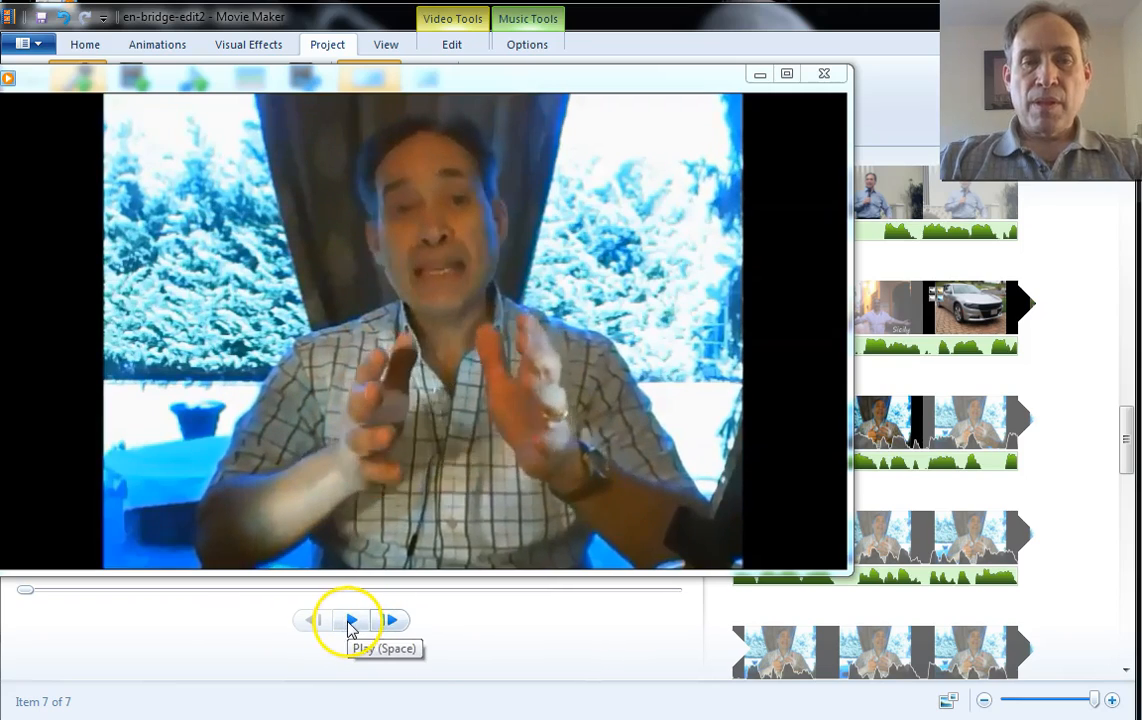
pyautogui.moveTo(497, 255)
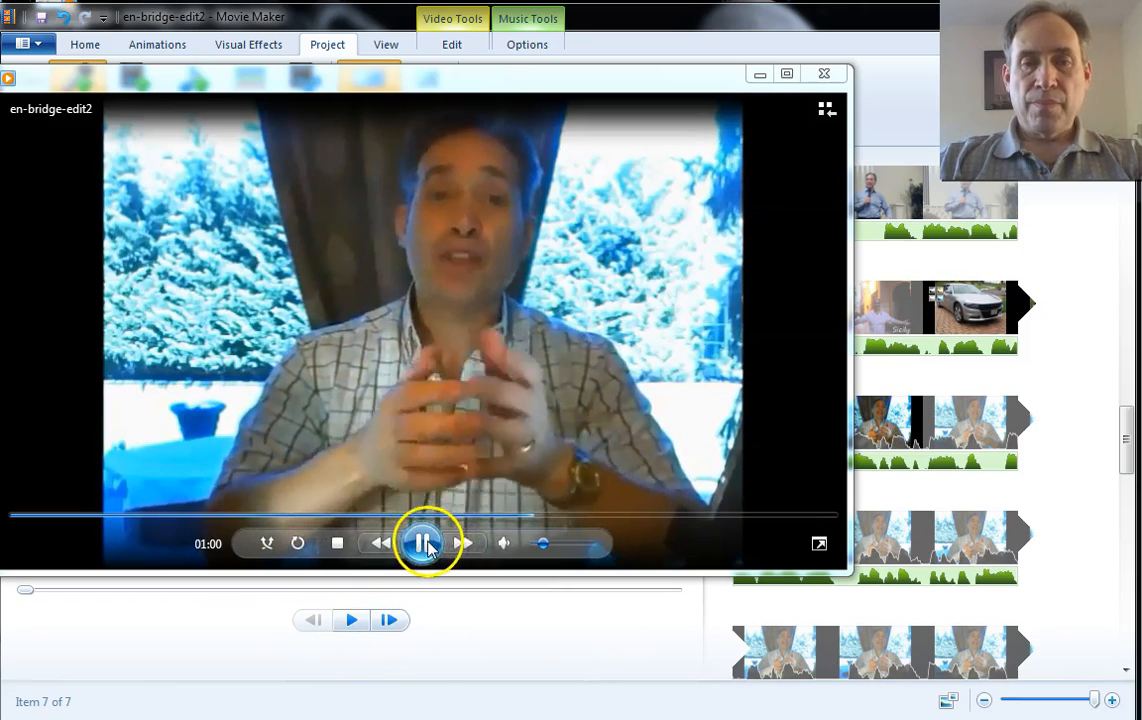
pyautogui.click(423, 542)
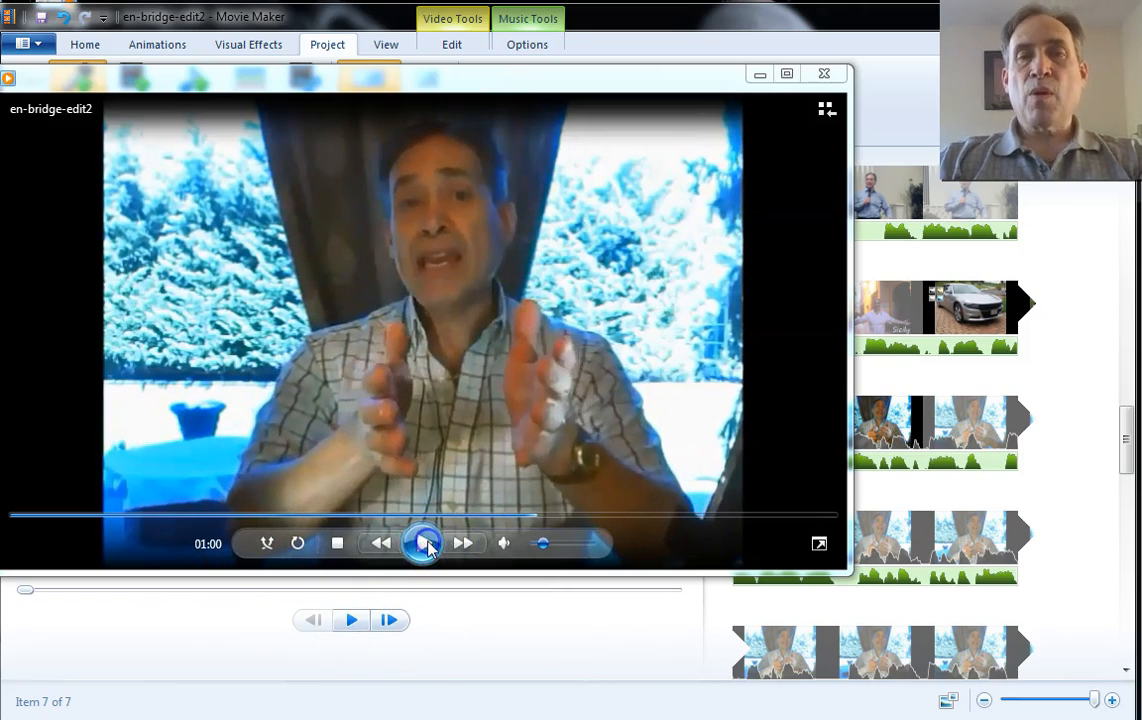
pyautogui.click(823, 73)
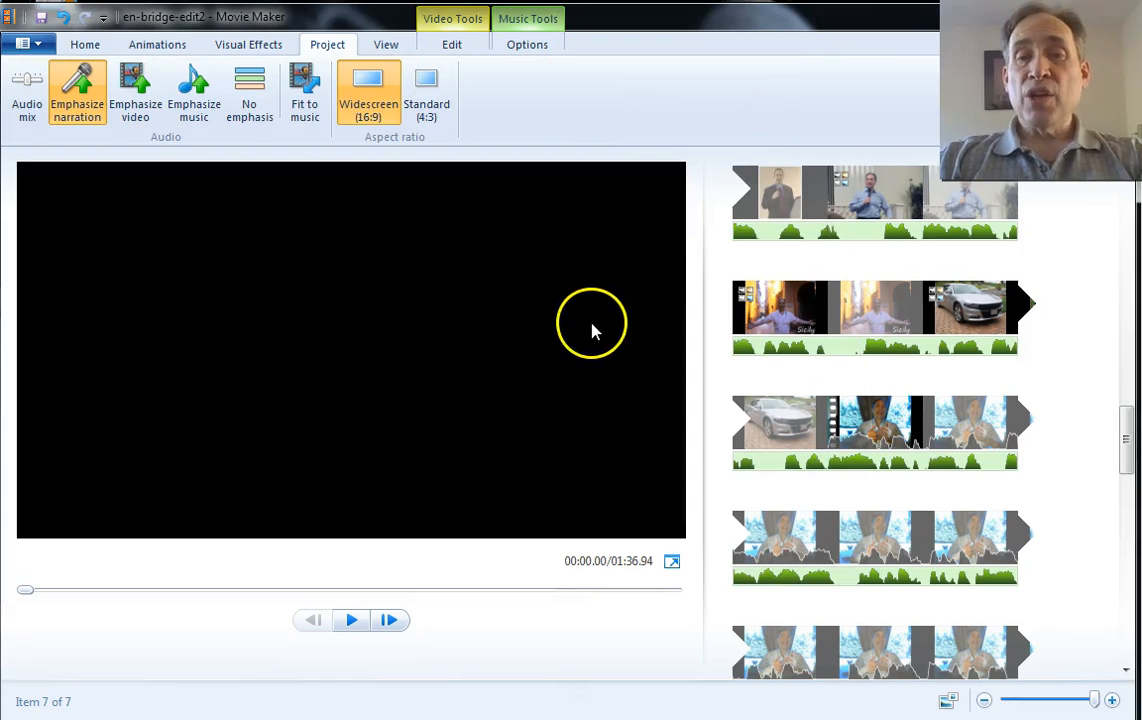
# Preview the project from the start, skip ahead to the closing credits and pause the playback.
pyautogui.click(351, 620)
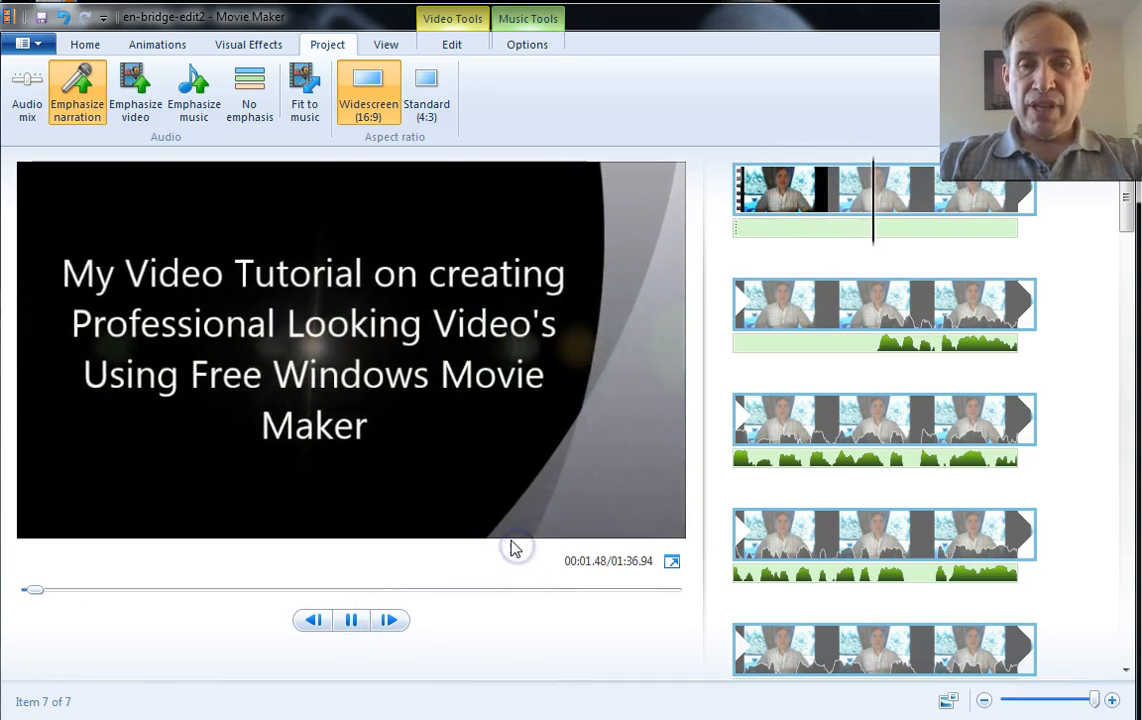
pyautogui.click(464, 590)
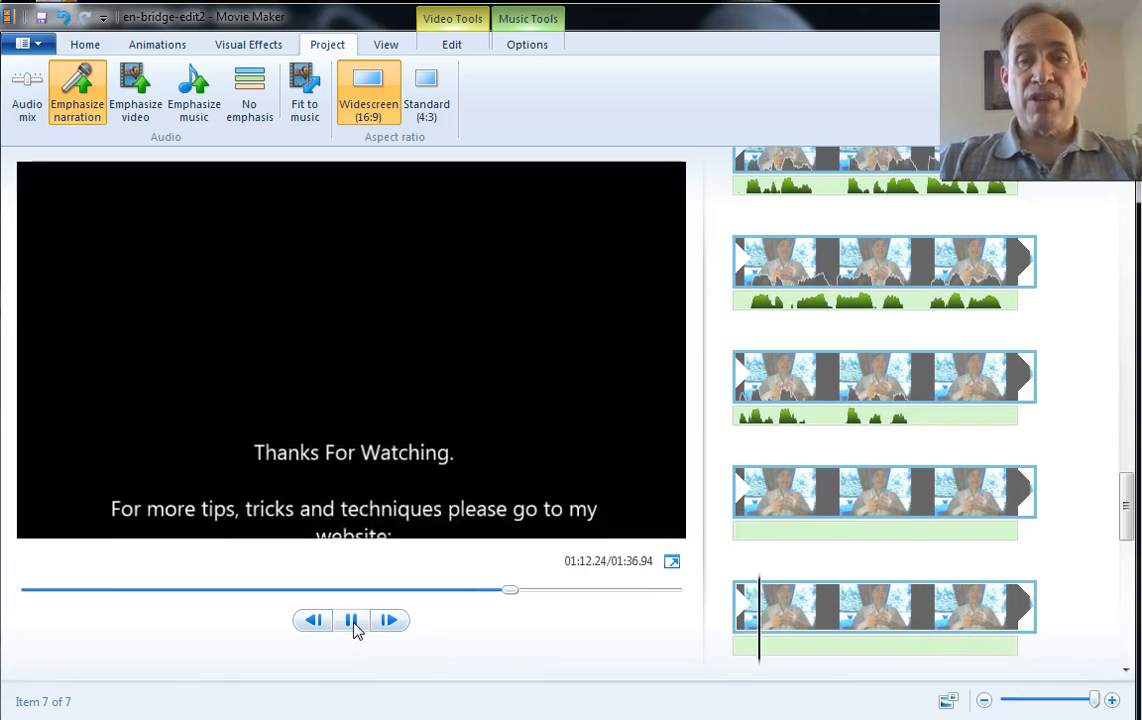
pyautogui.click(353, 622)
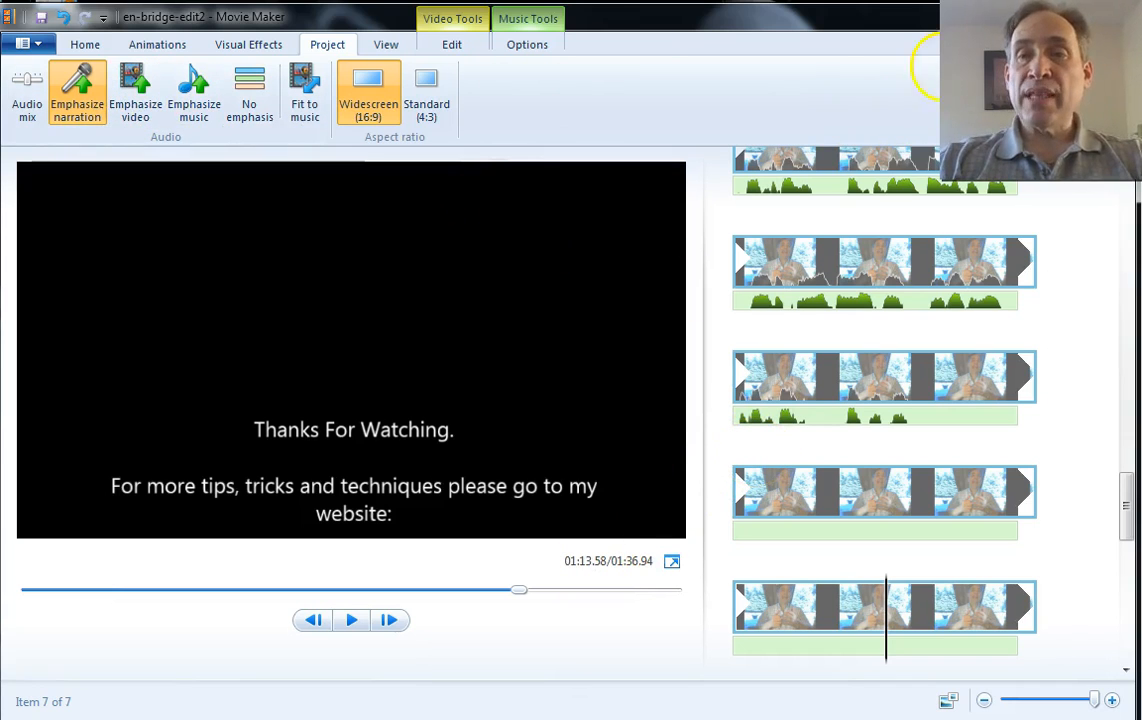
# Exit the program to close the project and reopen Movie Maker with an empty project.
pyautogui.click(38, 45)
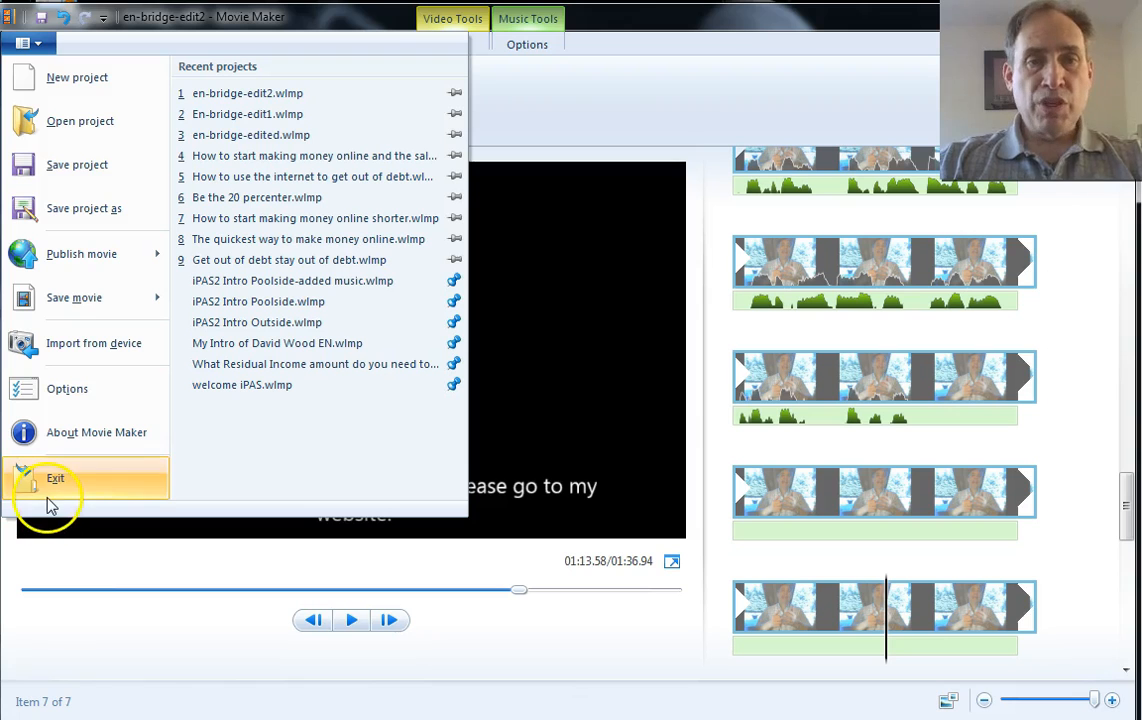
pyautogui.click(48, 490)
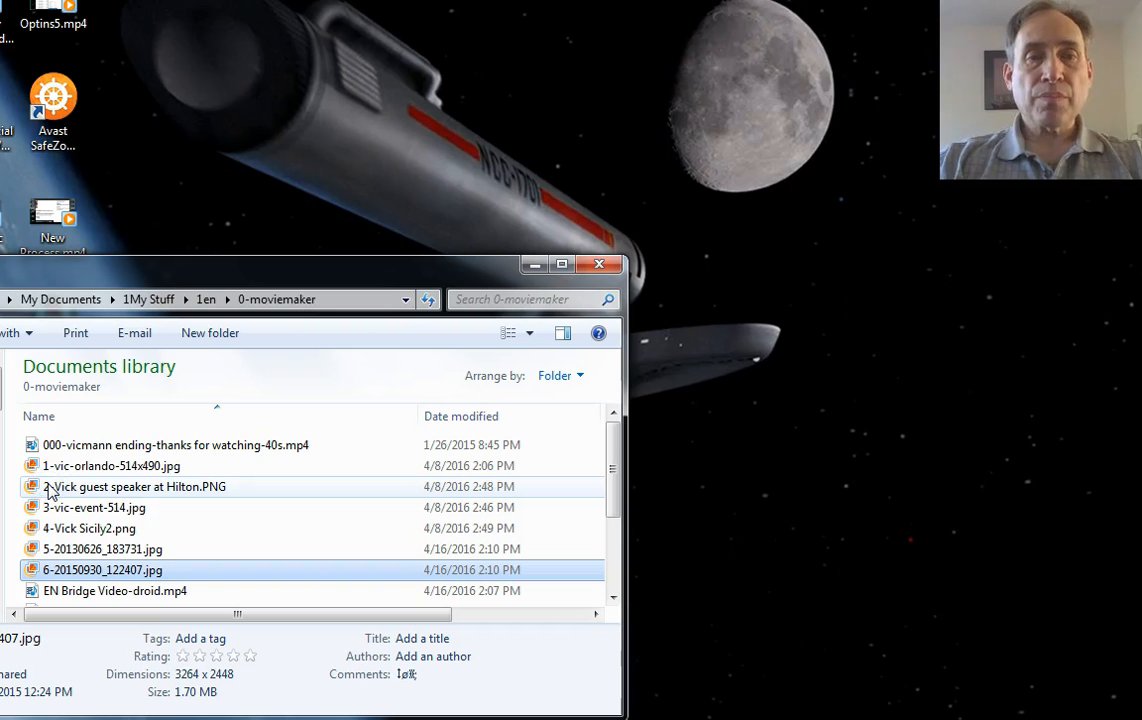
pyautogui.click(98, 283)
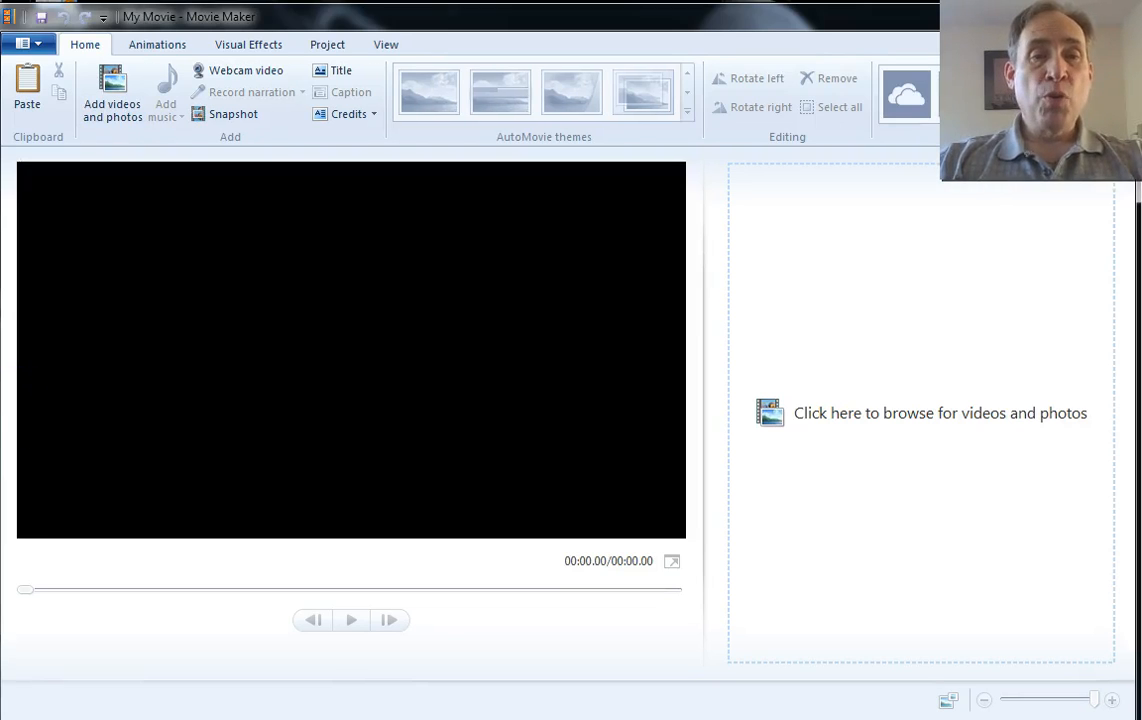
# Add en-bridge-edit2.mp4 from the 0-moviemaker folder to the empty project's storyboard.
pyautogui.hotkey('alt', 'Tab')
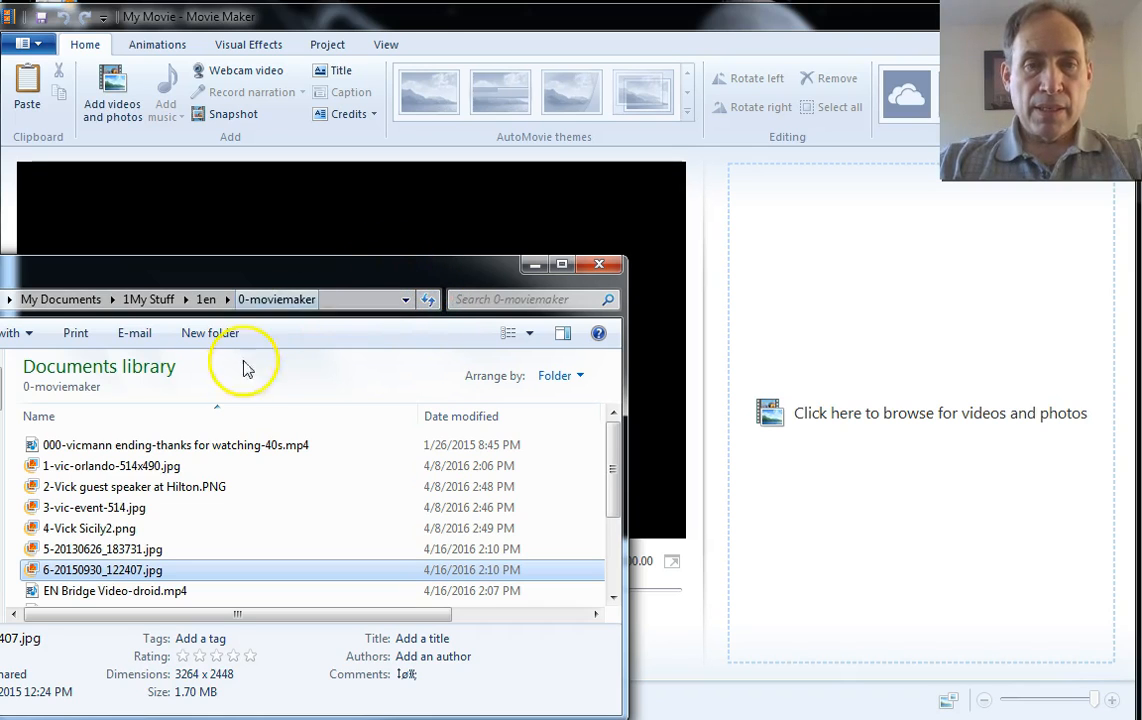
pyautogui.moveTo(612, 462); pyautogui.dragTo(616, 537)
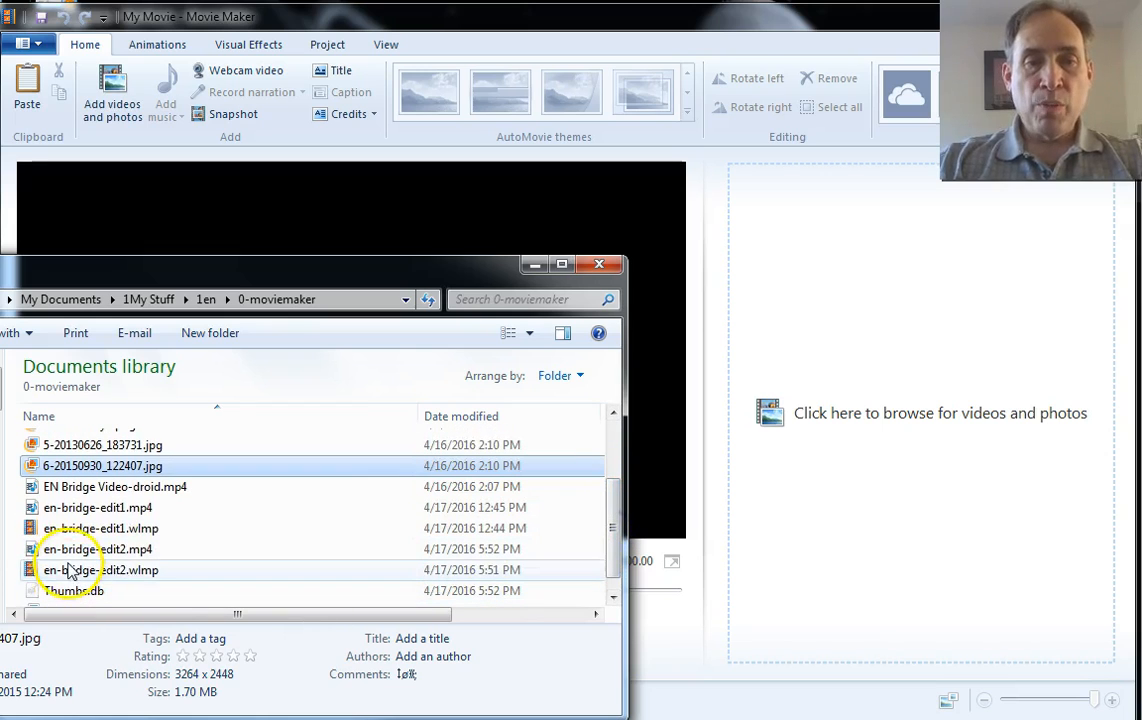
pyautogui.click(50, 685)
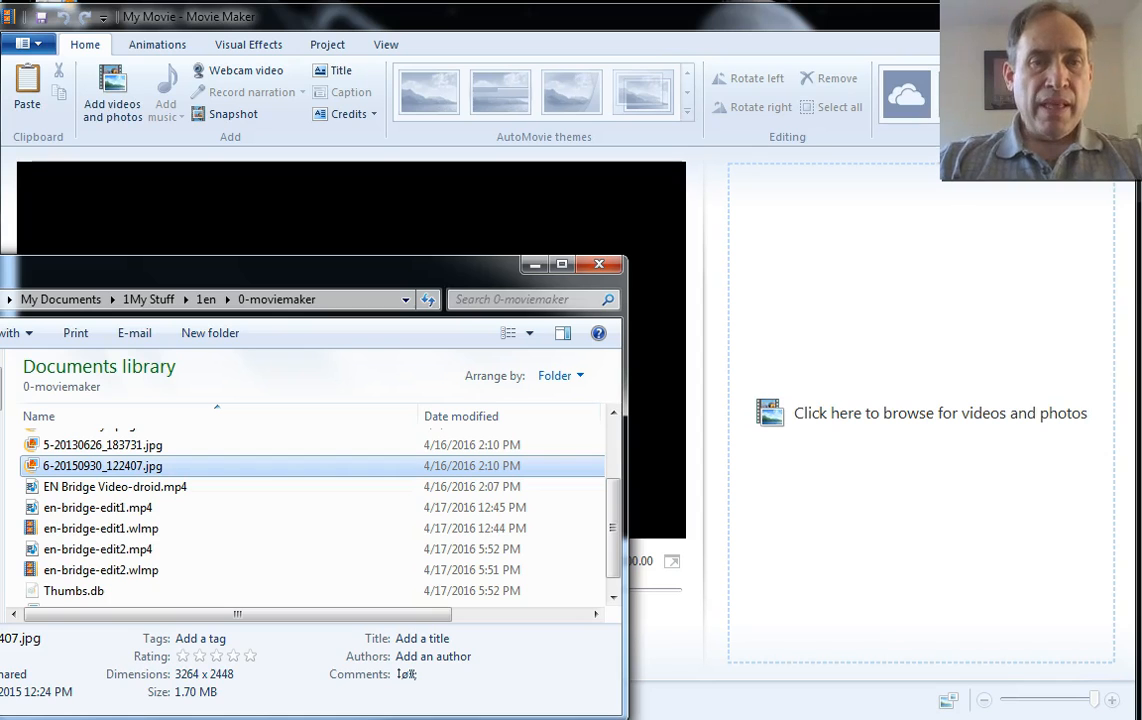
pyautogui.click(86, 549)
pyautogui.moveTo(86, 549); pyautogui.dragTo(963, 408)
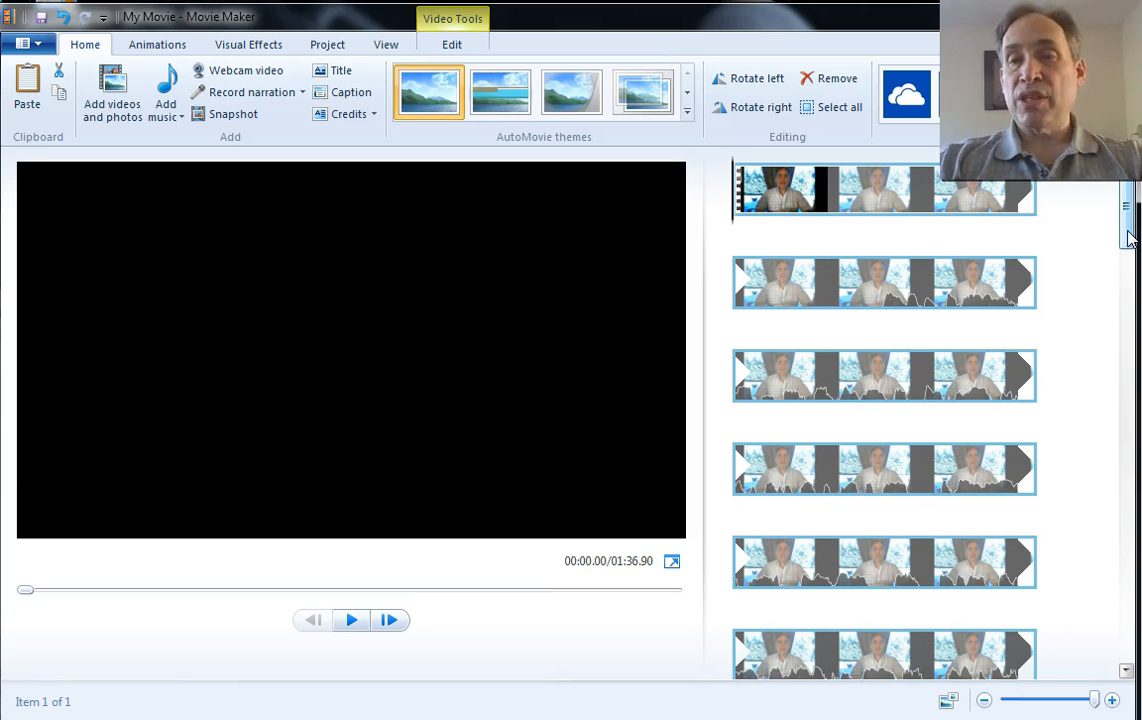
# Play the clip from about 01:07 to check where the speech ends and the closing credits begin.
pyautogui.moveTo(1128, 236); pyautogui.dragTo(1122, 376)
pyautogui.click(519, 590)
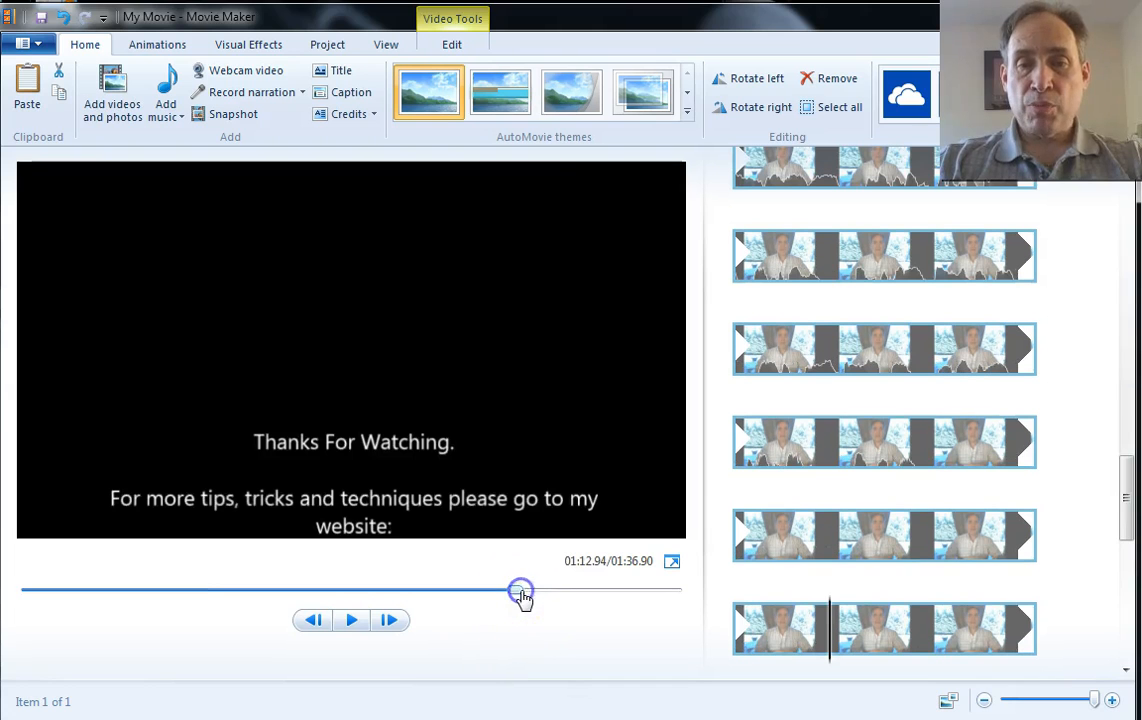
pyautogui.moveTo(513, 592); pyautogui.dragTo(478, 590)
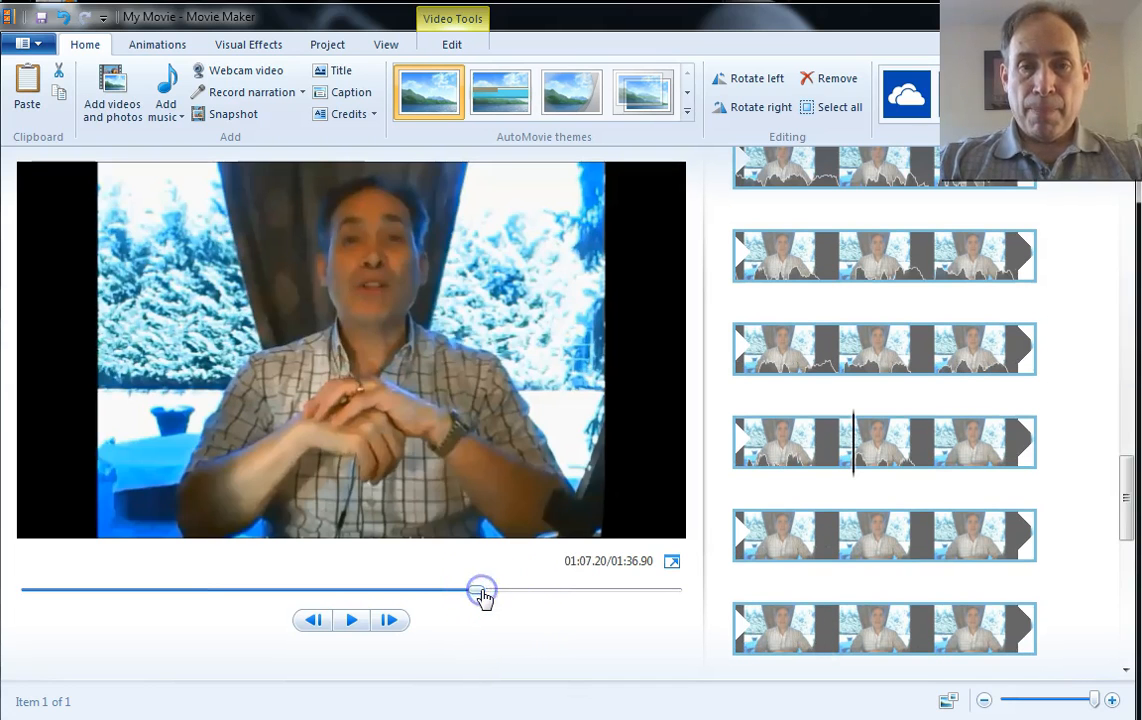
pyautogui.click(349, 619)
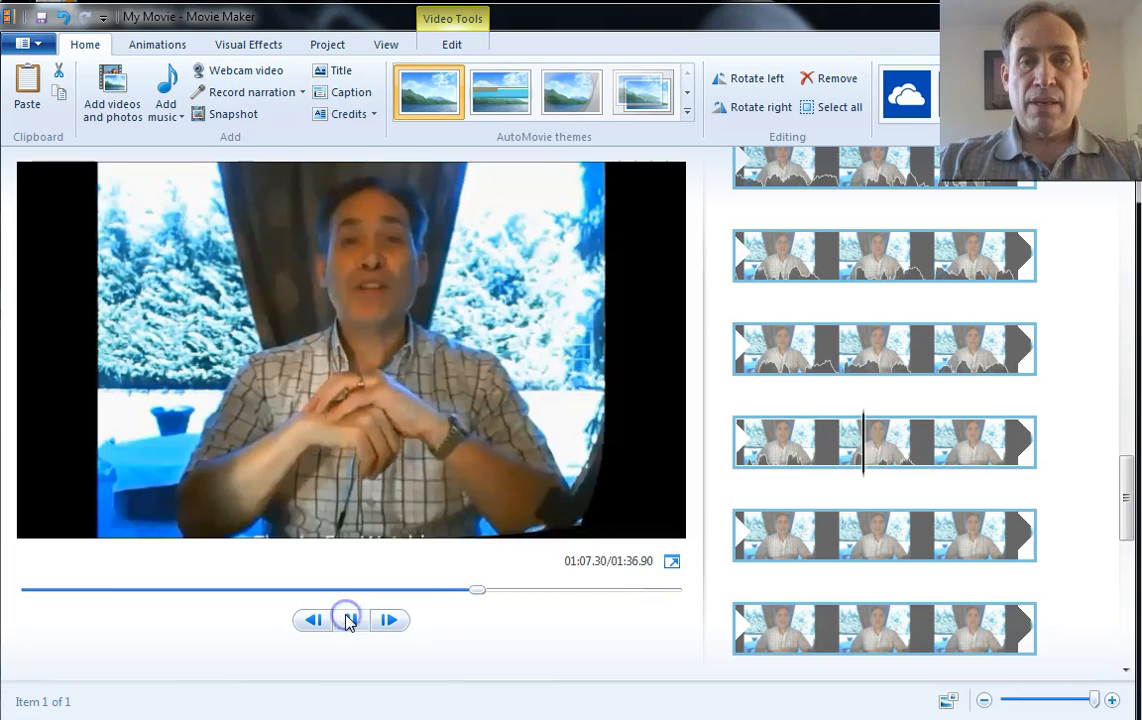
pyautogui.click(349, 619)
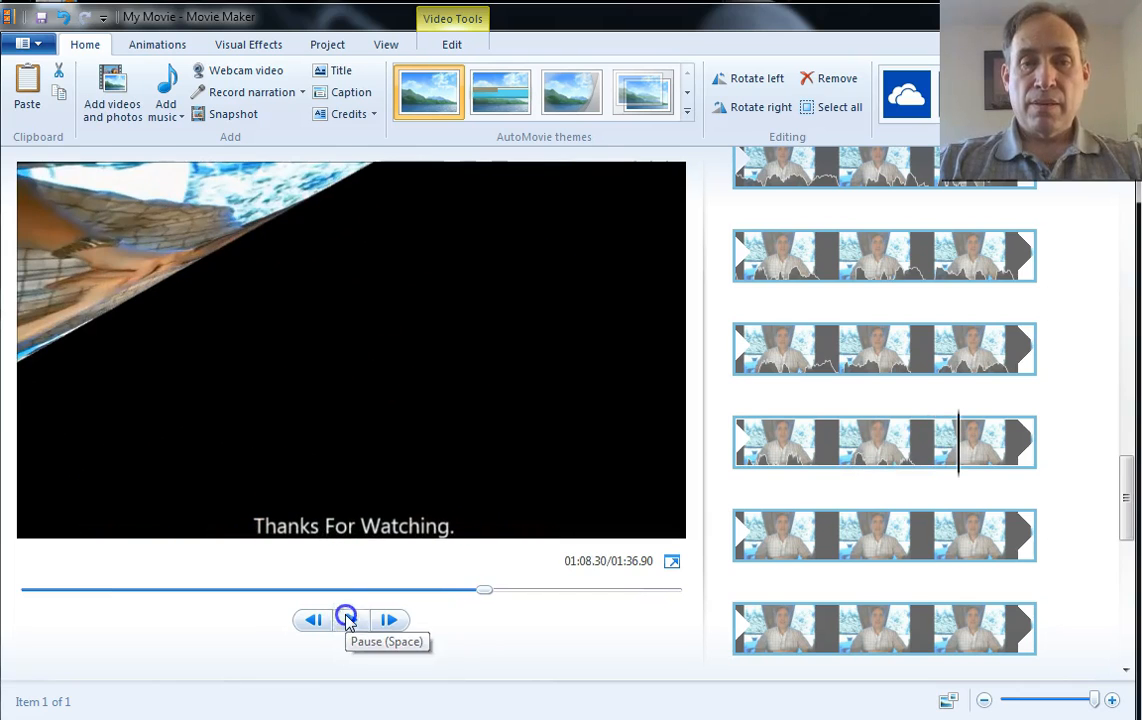
# Locate the music's starting point near the end of the speech and place the playhead at 01:04.76.
pyautogui.click(462, 592)
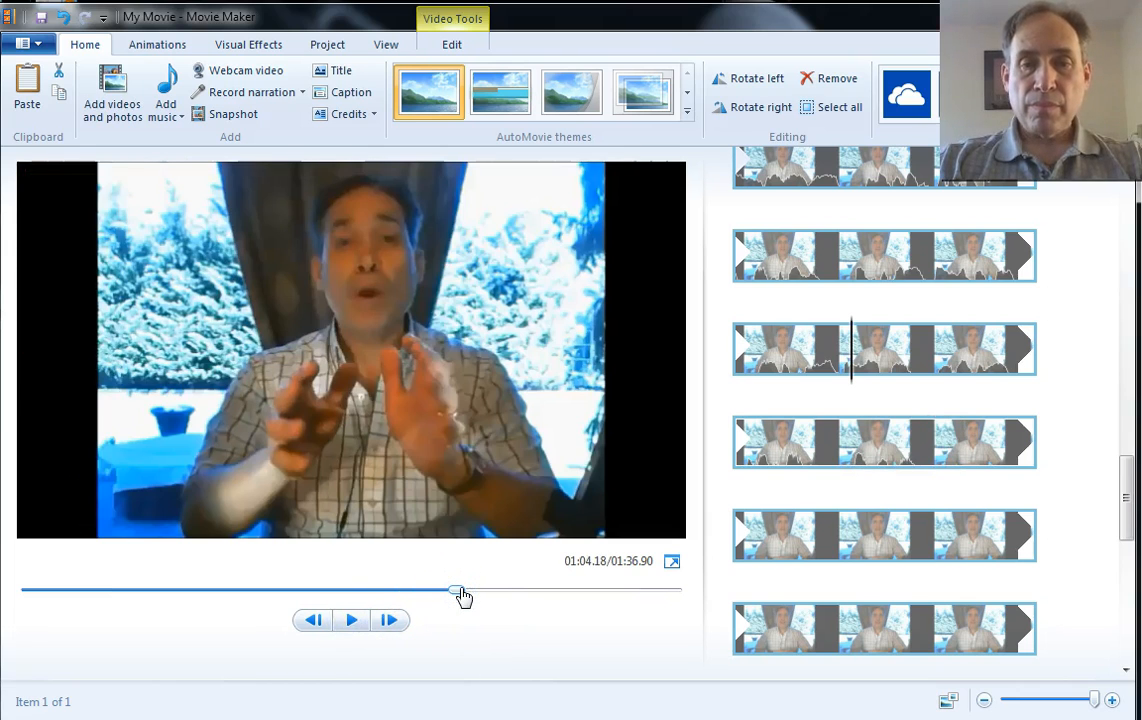
pyautogui.click(358, 620)
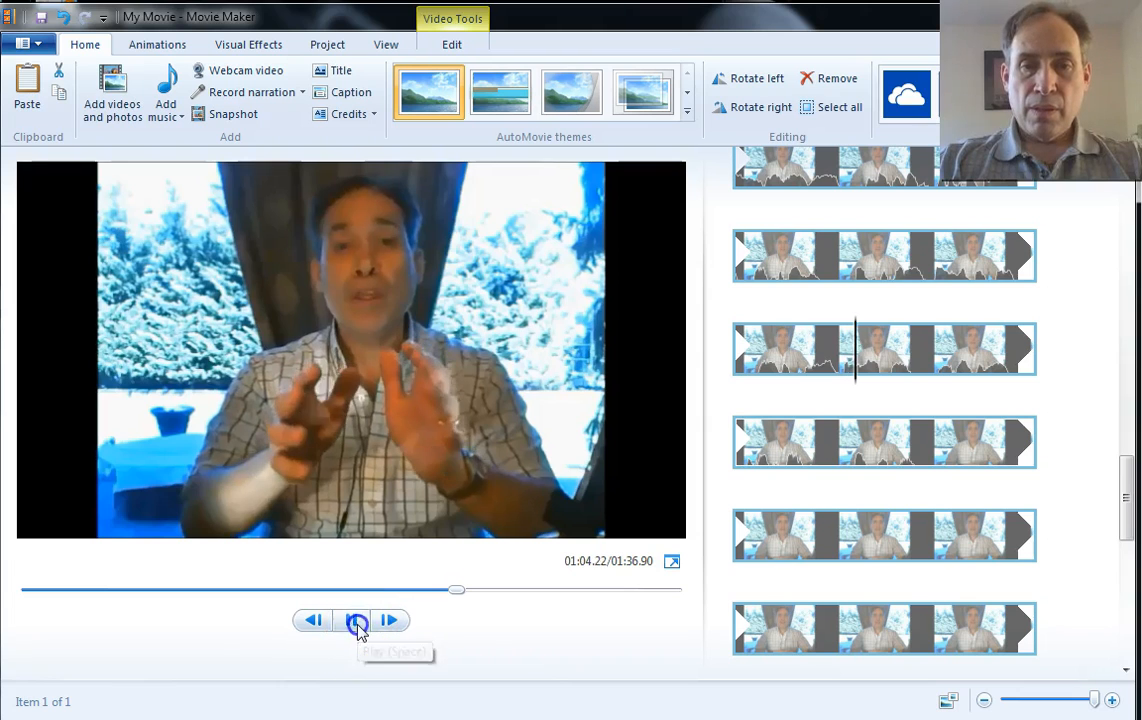
pyautogui.click(357, 621)
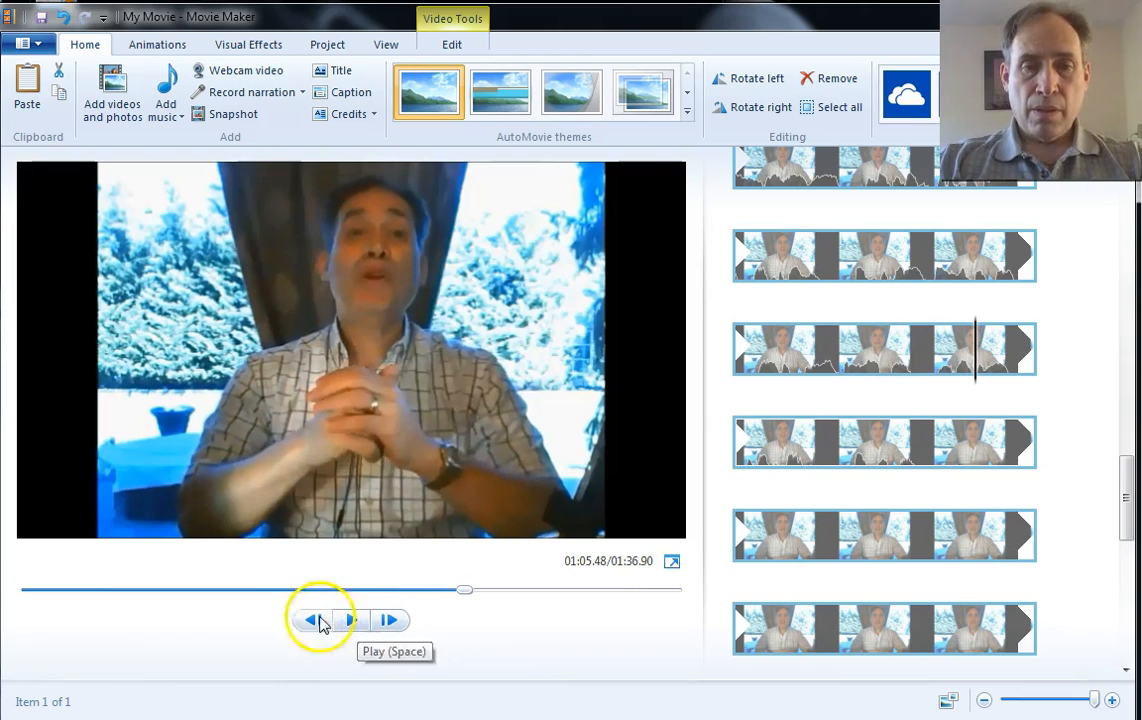
pyautogui.press('j')
pyautogui.press('j')
pyautogui.press('j')
pyautogui.press('j')
pyautogui.press('j')
pyautogui.press('j')
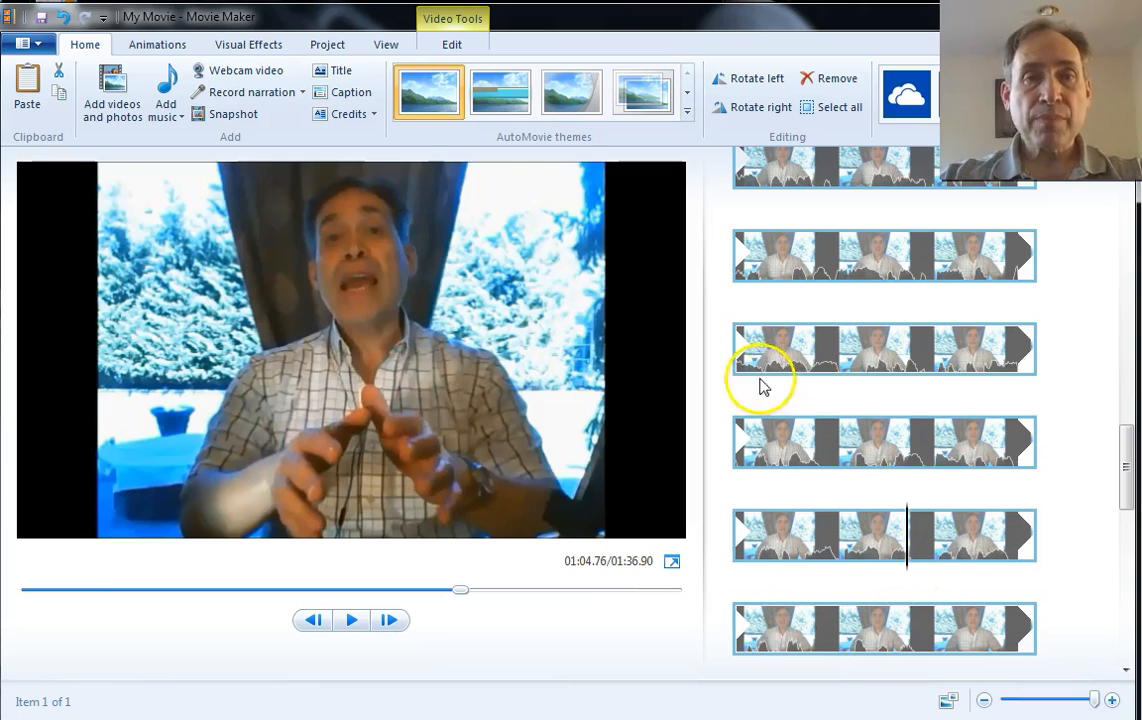
# Add Vacation_Uke.mp3 from the "Music sounds royalty free from youtube" folder as music at the current point.
pyautogui.click(182, 120)
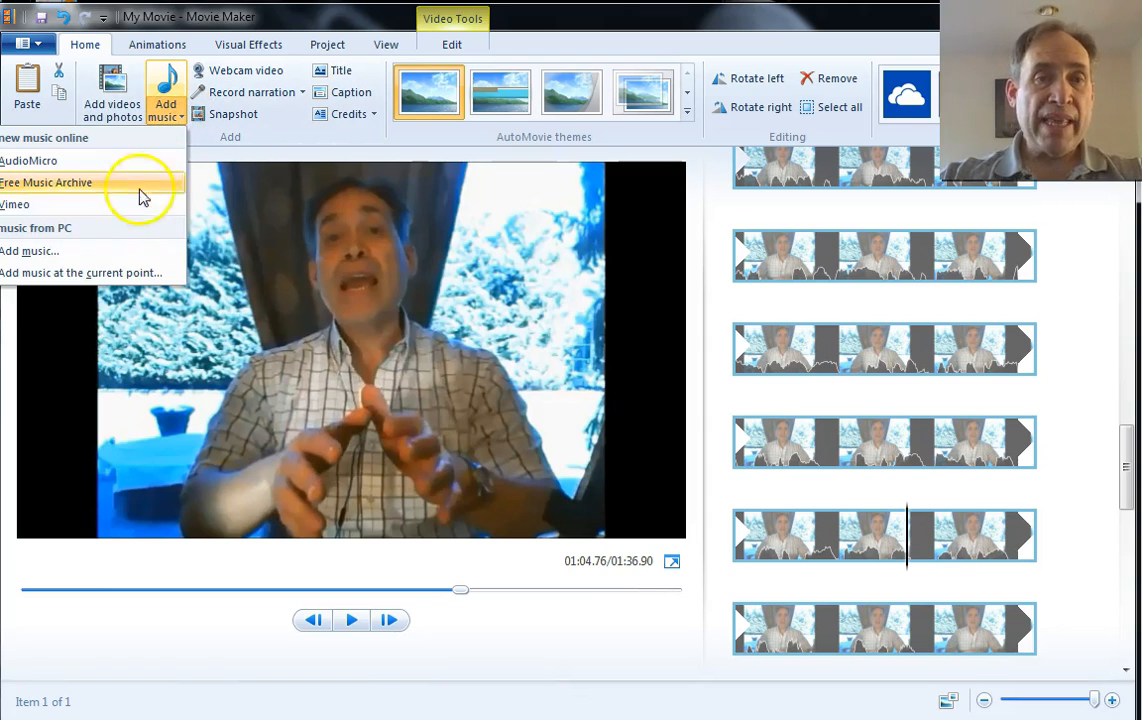
pyautogui.click(78, 274)
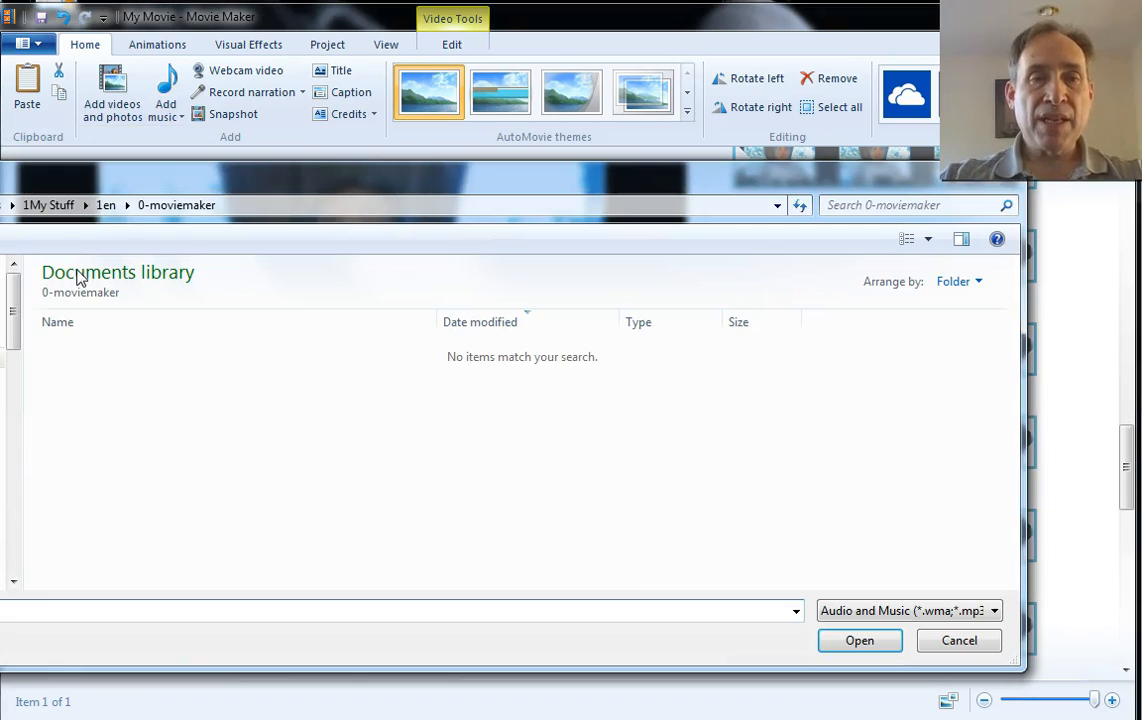
pyautogui.click(105, 205)
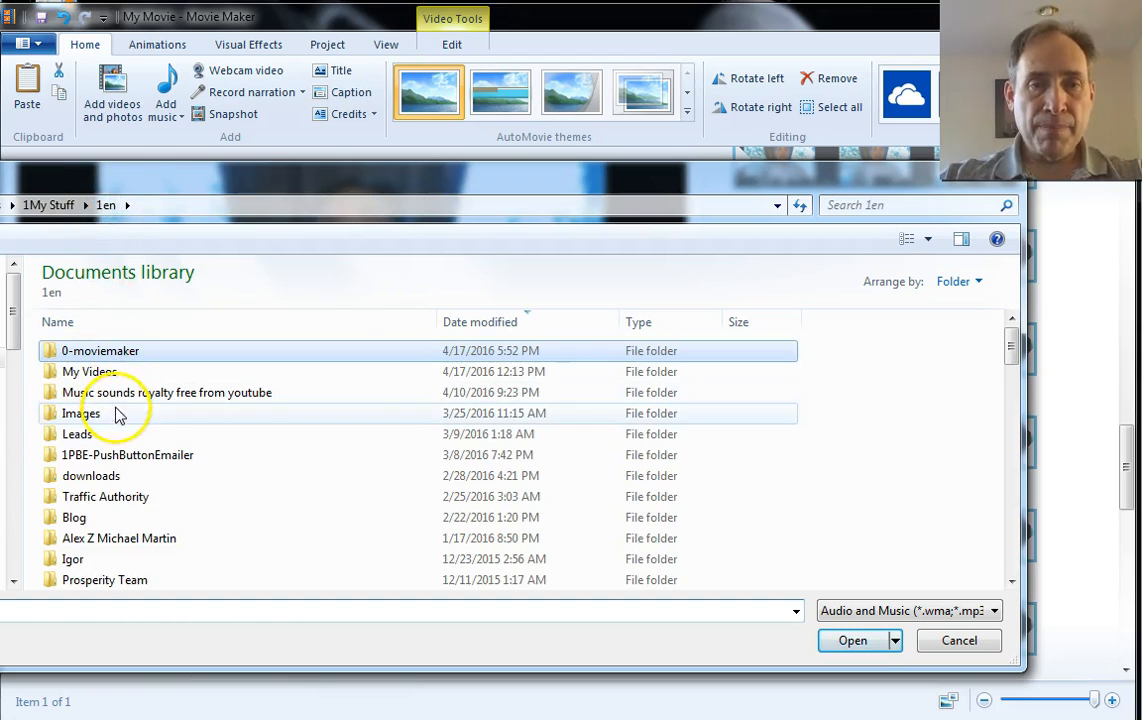
pyautogui.doubleClick(117, 393)
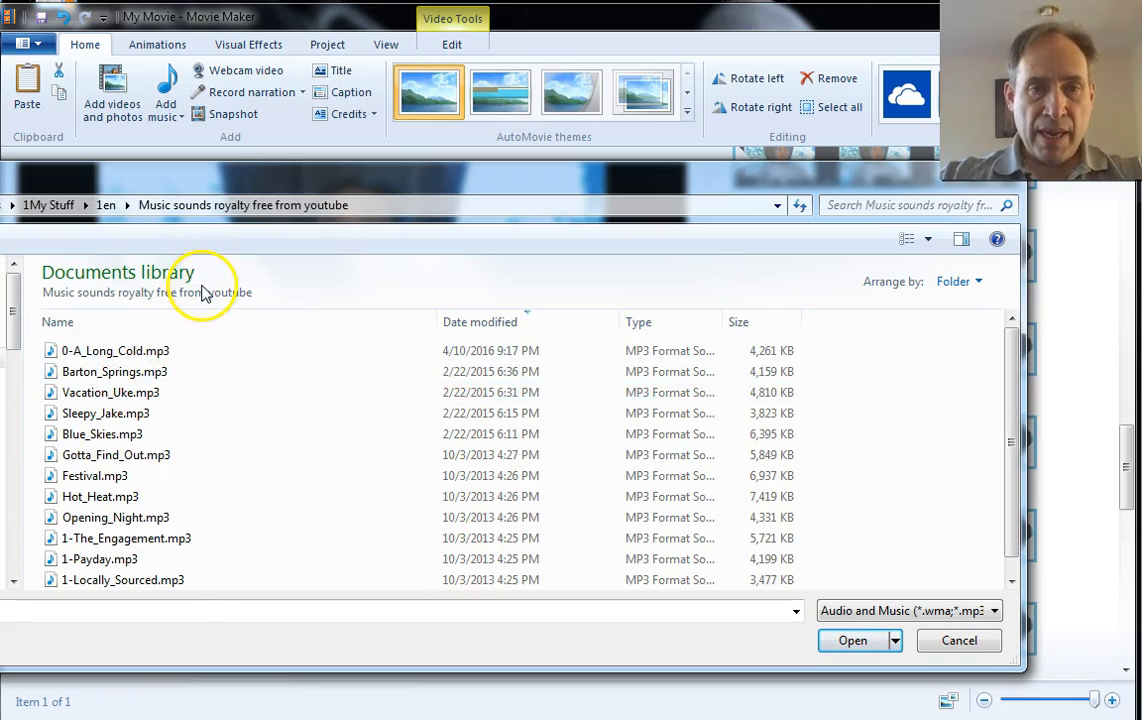
pyautogui.doubleClick(112, 396)
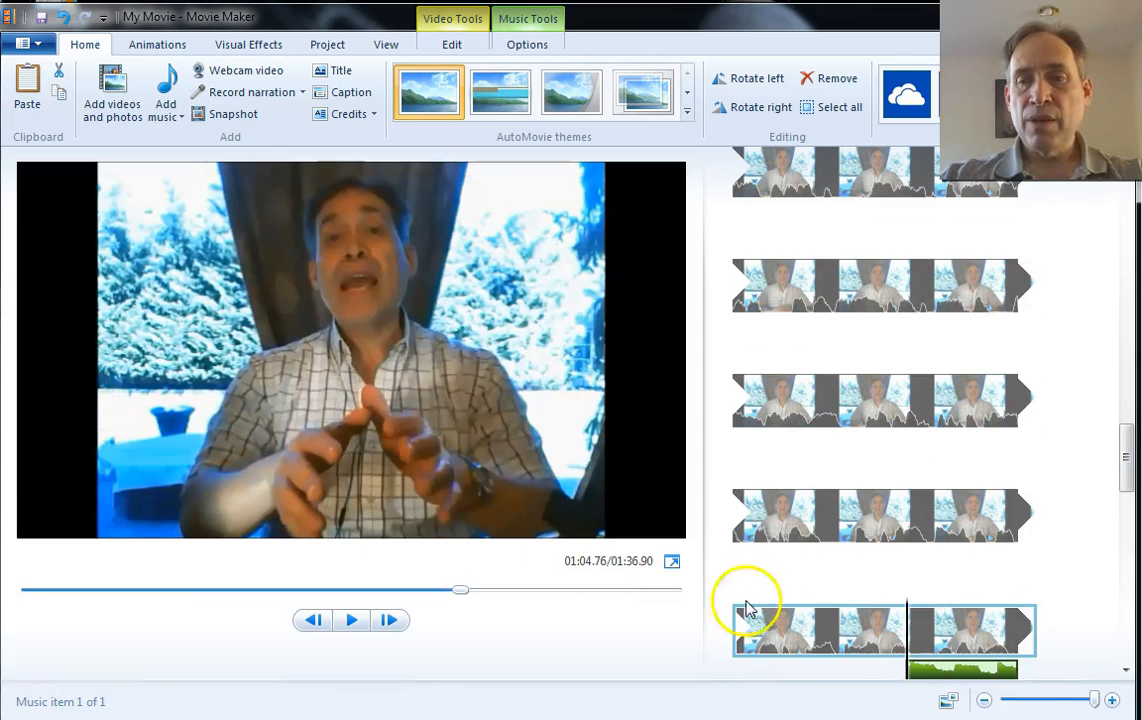
pyautogui.click(147, 47)
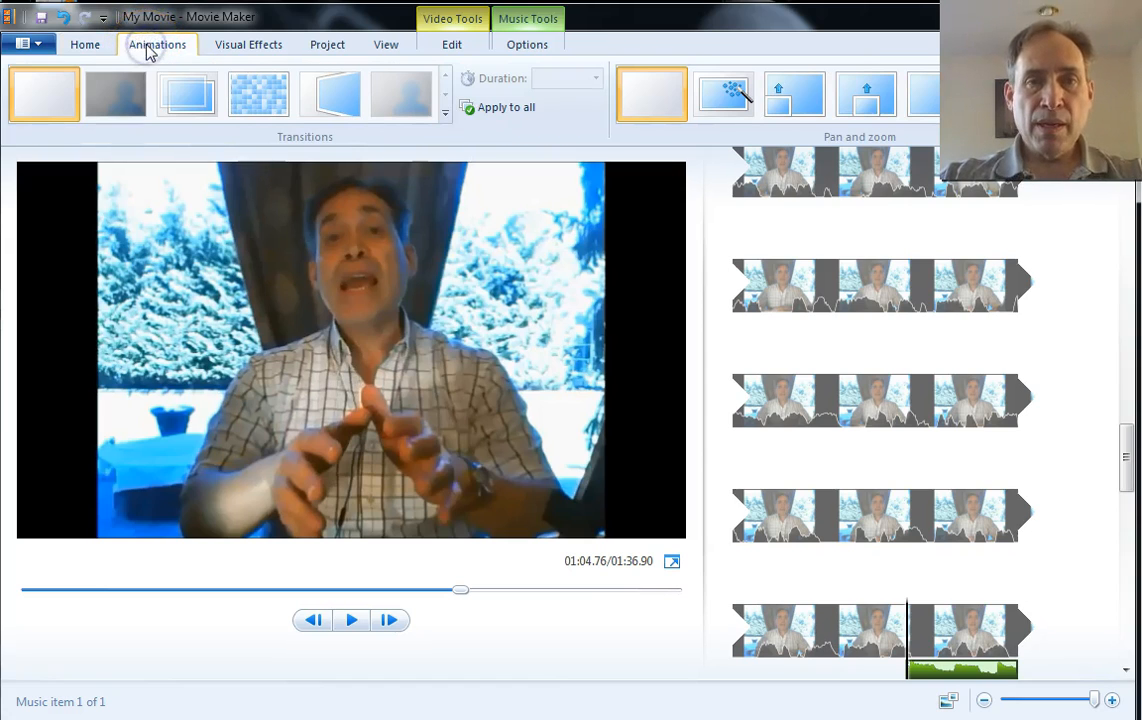
pyautogui.click(216, 47)
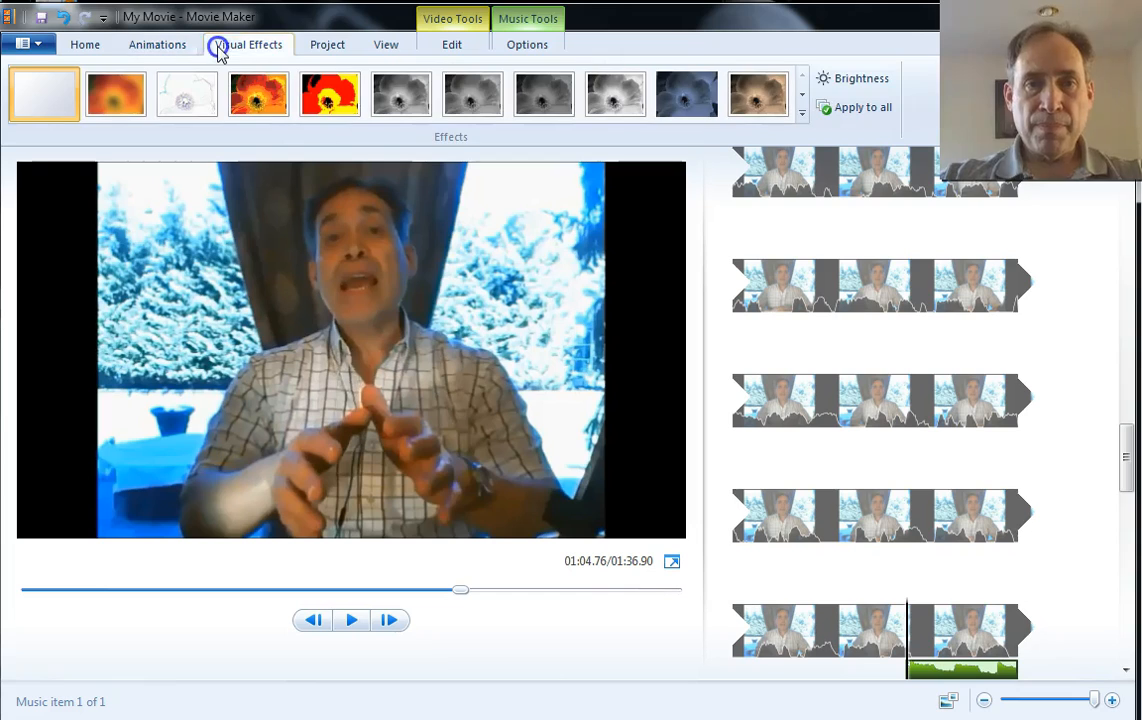
pyautogui.click(316, 48)
pyautogui.click(386, 47)
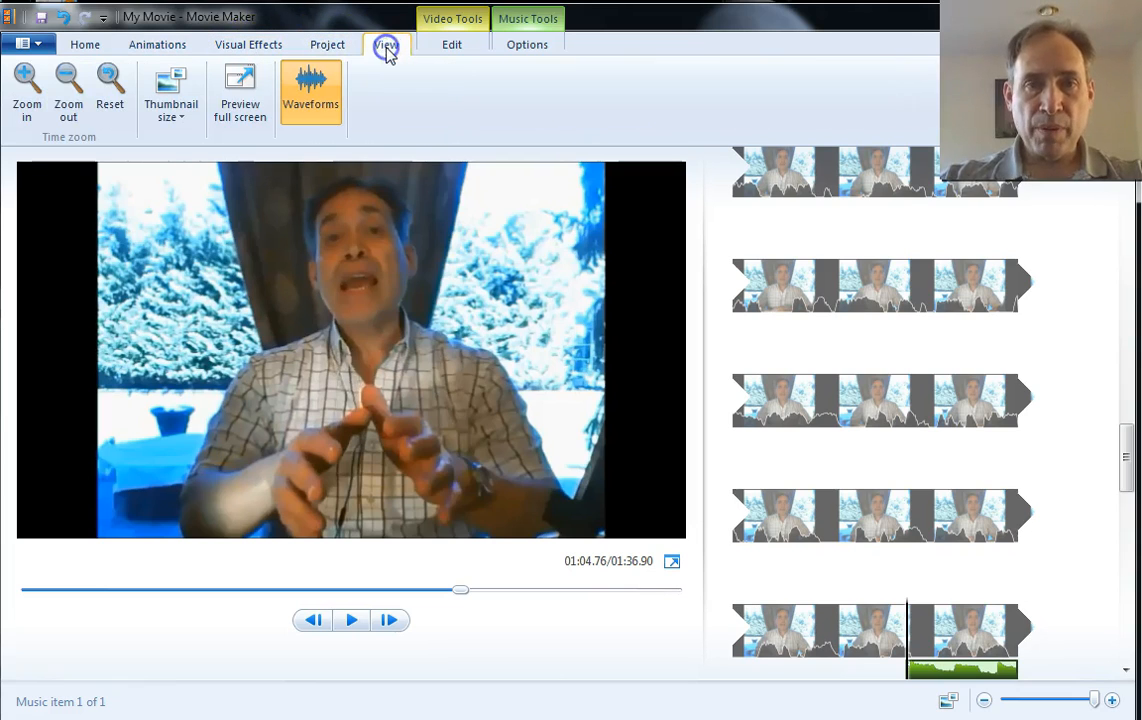
pyautogui.click(463, 48)
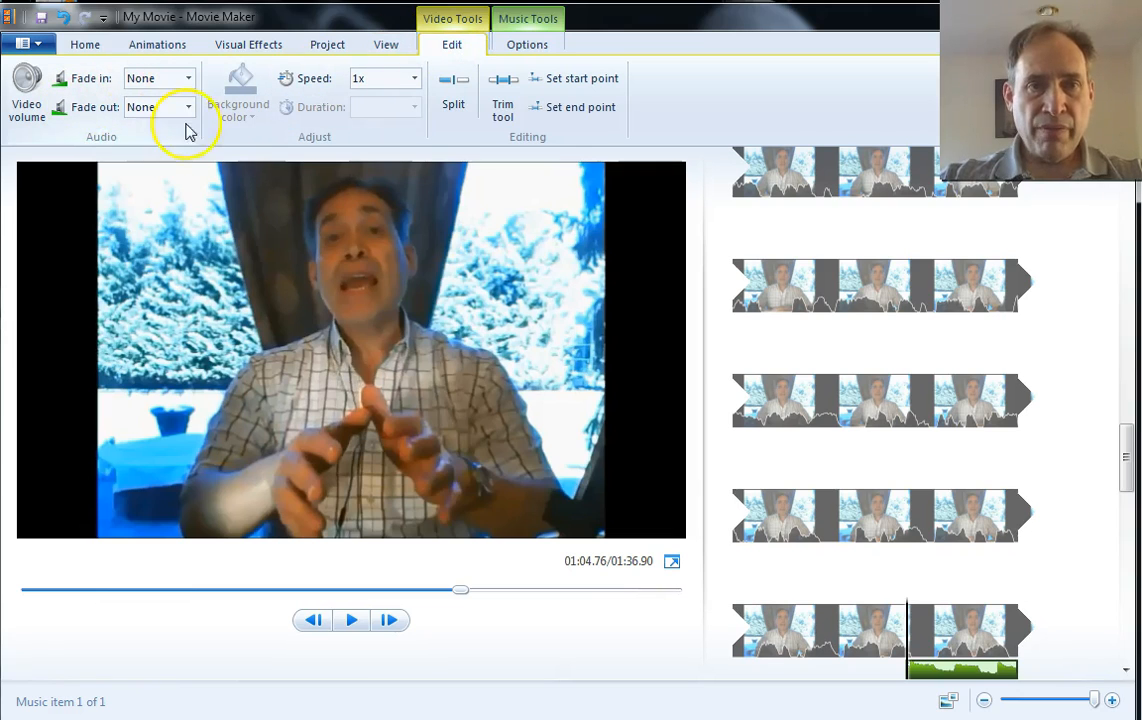
# Set both the fade in and the fade out of the added music track to Medium.
pyautogui.click(526, 47)
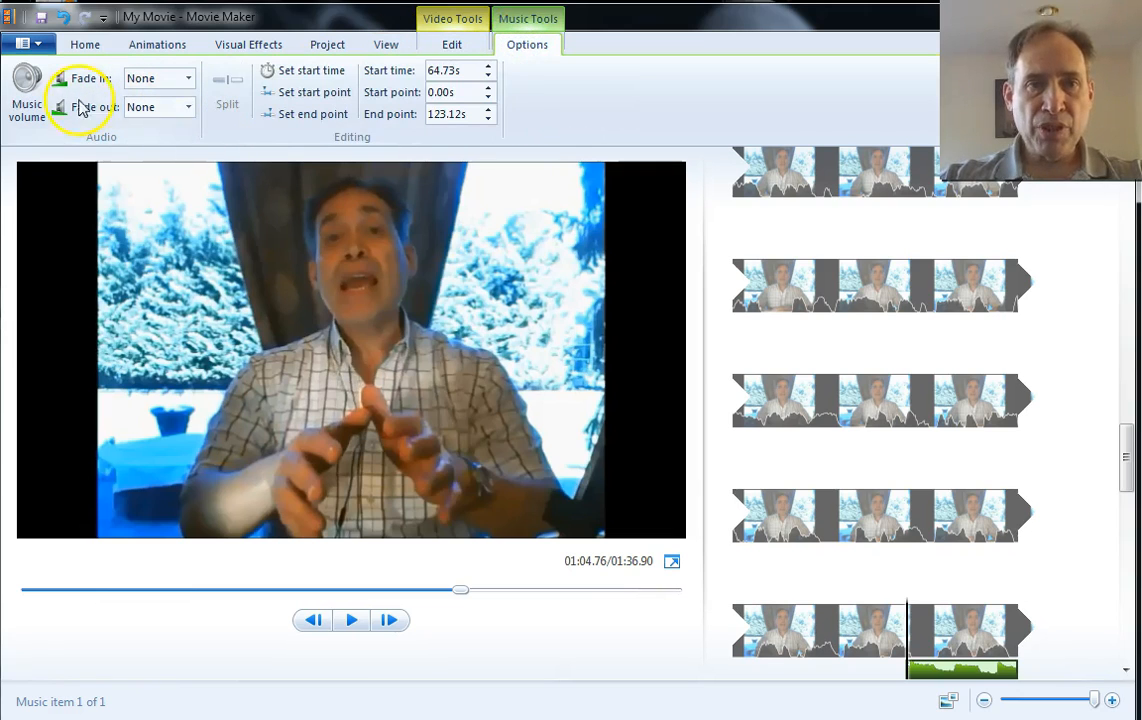
pyautogui.click(186, 80)
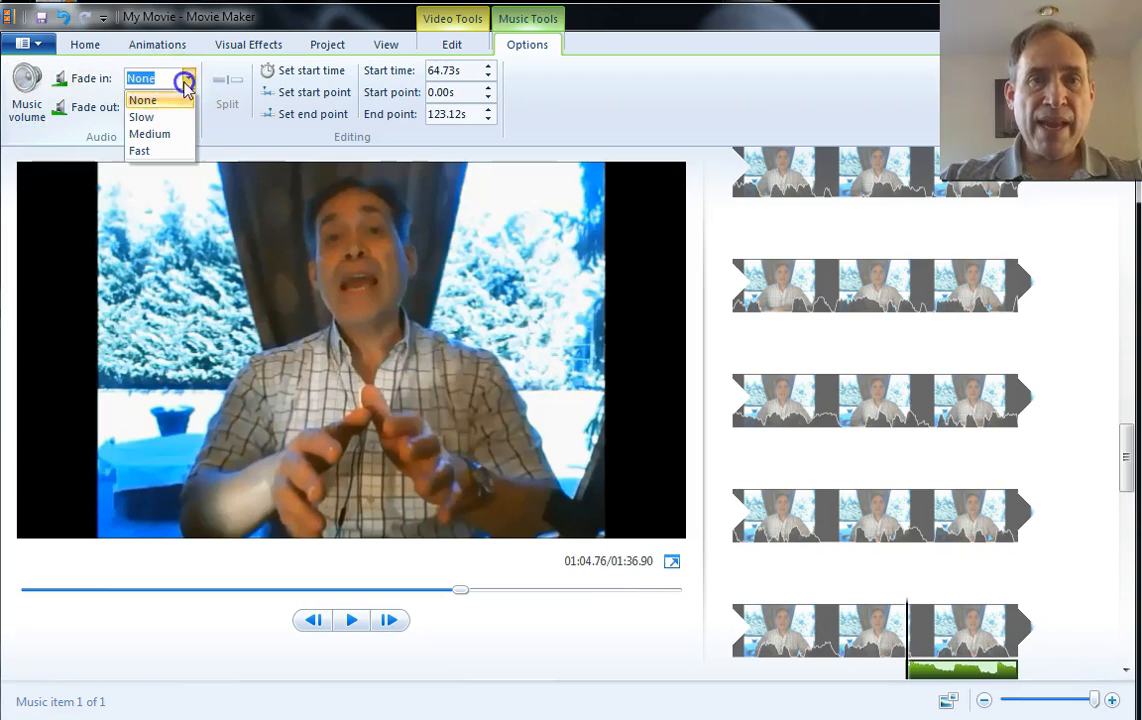
pyautogui.click(156, 118)
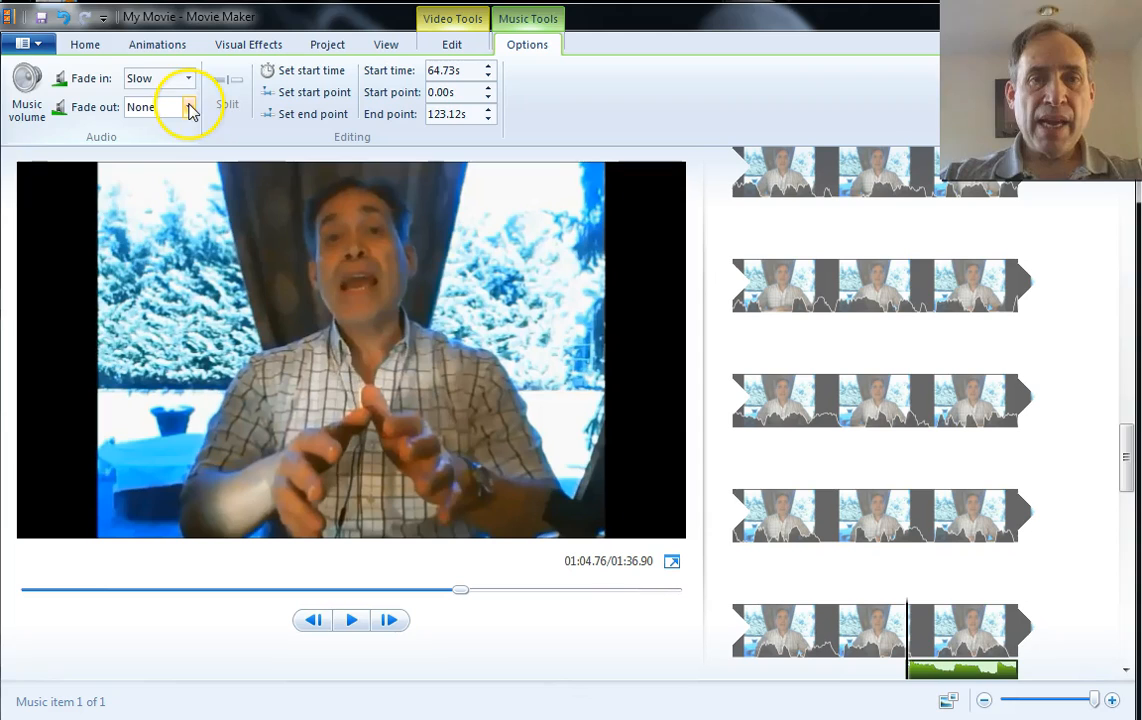
pyautogui.click(188, 107)
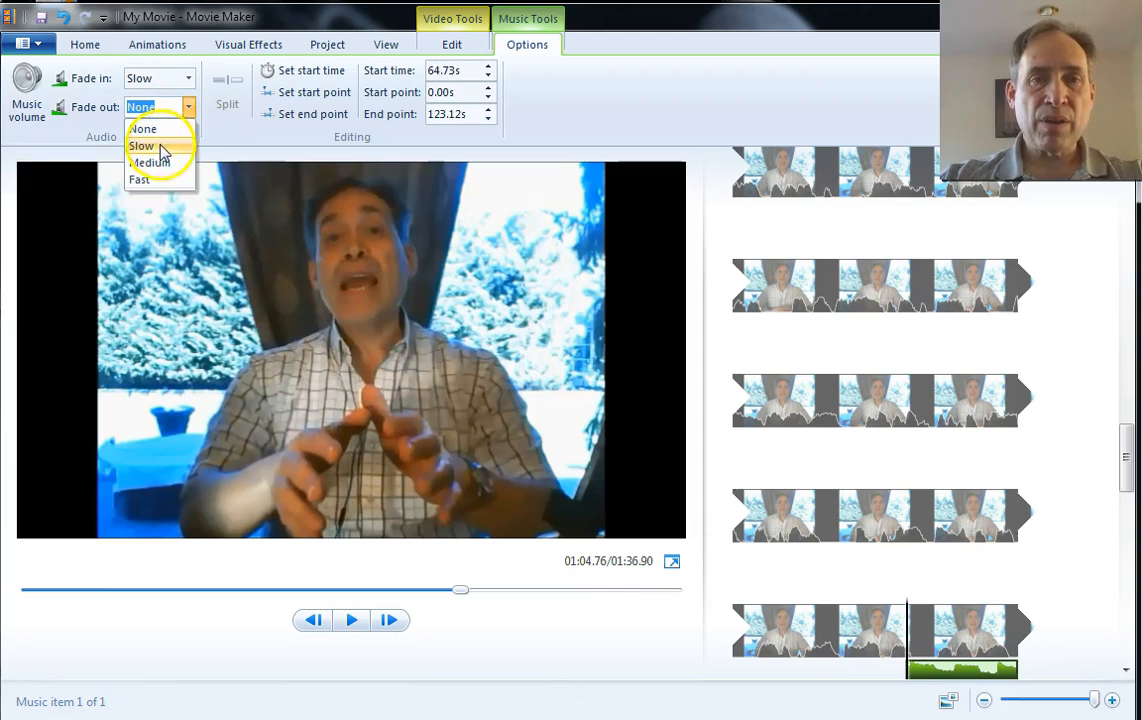
pyautogui.click(150, 163)
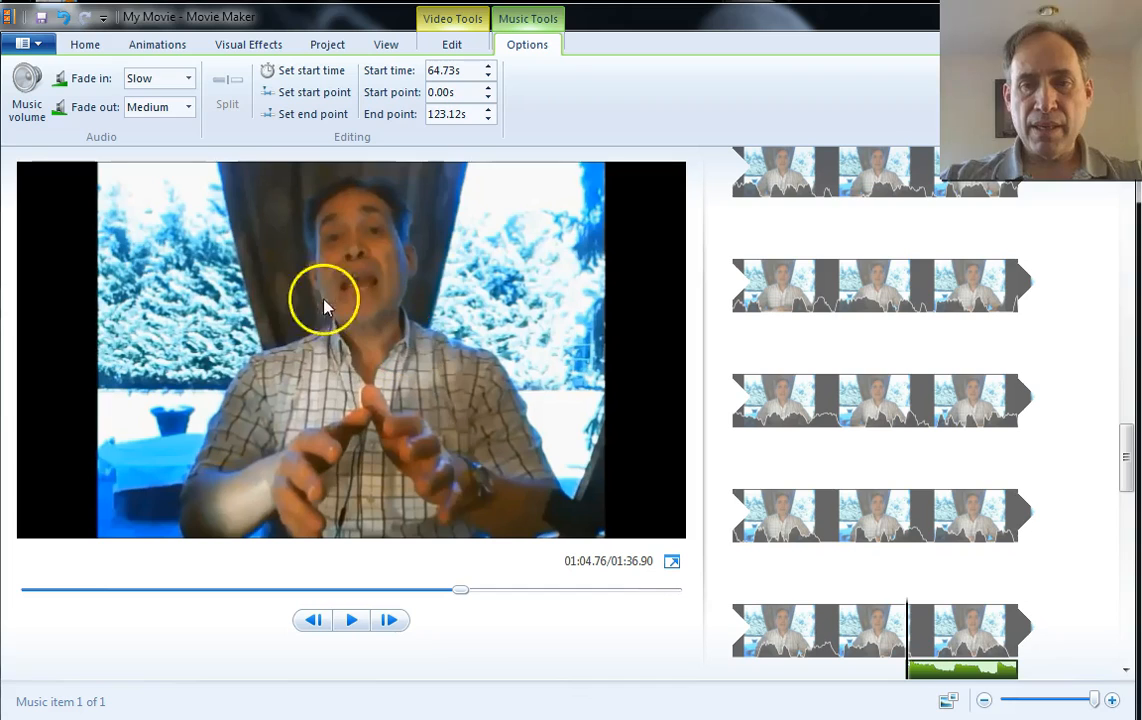
pyautogui.click(188, 79)
pyautogui.click(162, 134)
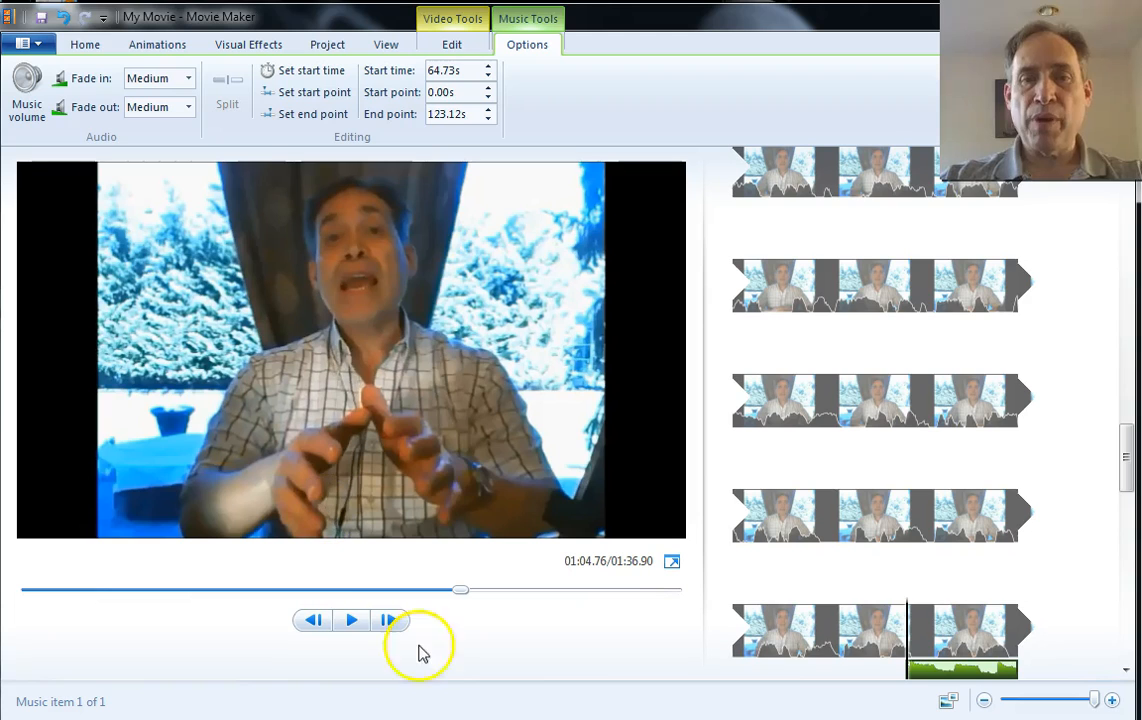
# Play the movie from 01:02.96 into the closing credits to check how the music comes in.
pyautogui.click(791, 648)
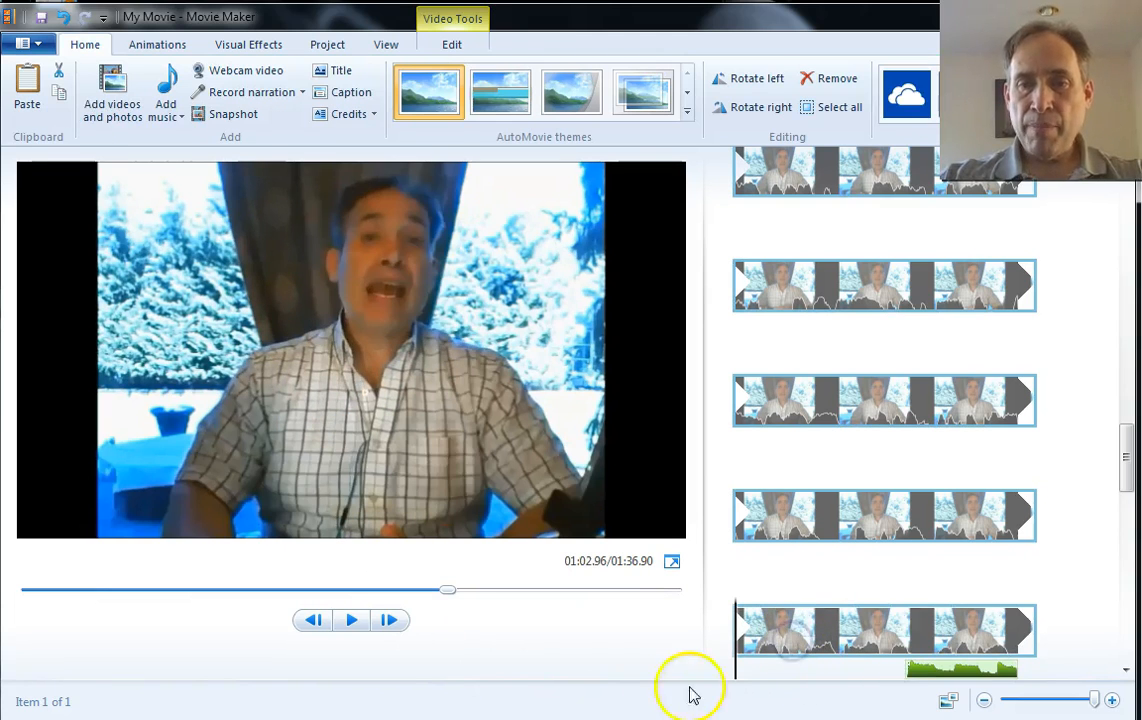
pyautogui.click(351, 620)
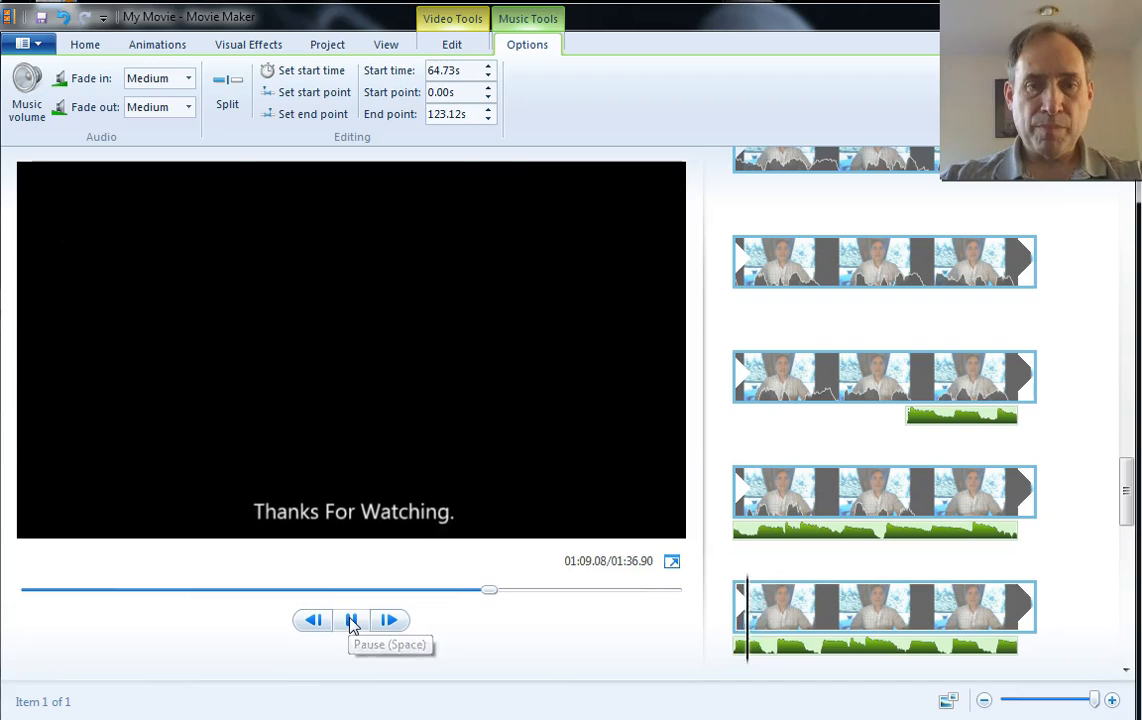
pyautogui.click(351, 620)
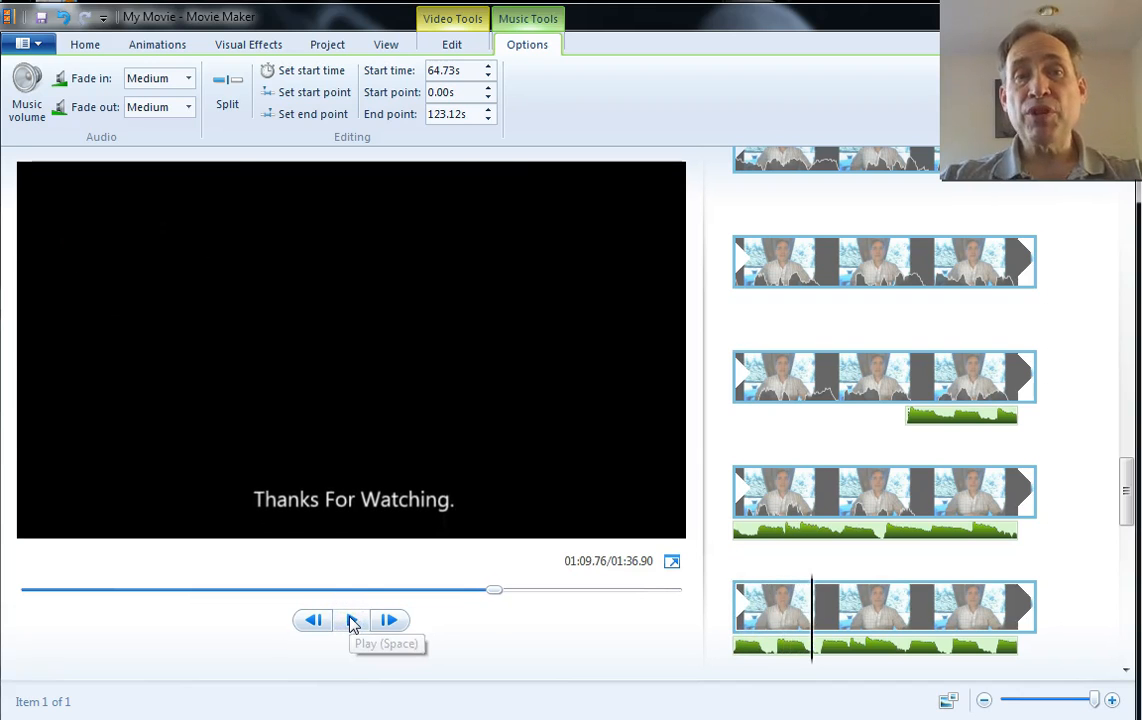
# Lower the music track's volume to roughly a quarter of its range.
pyautogui.click(27, 84)
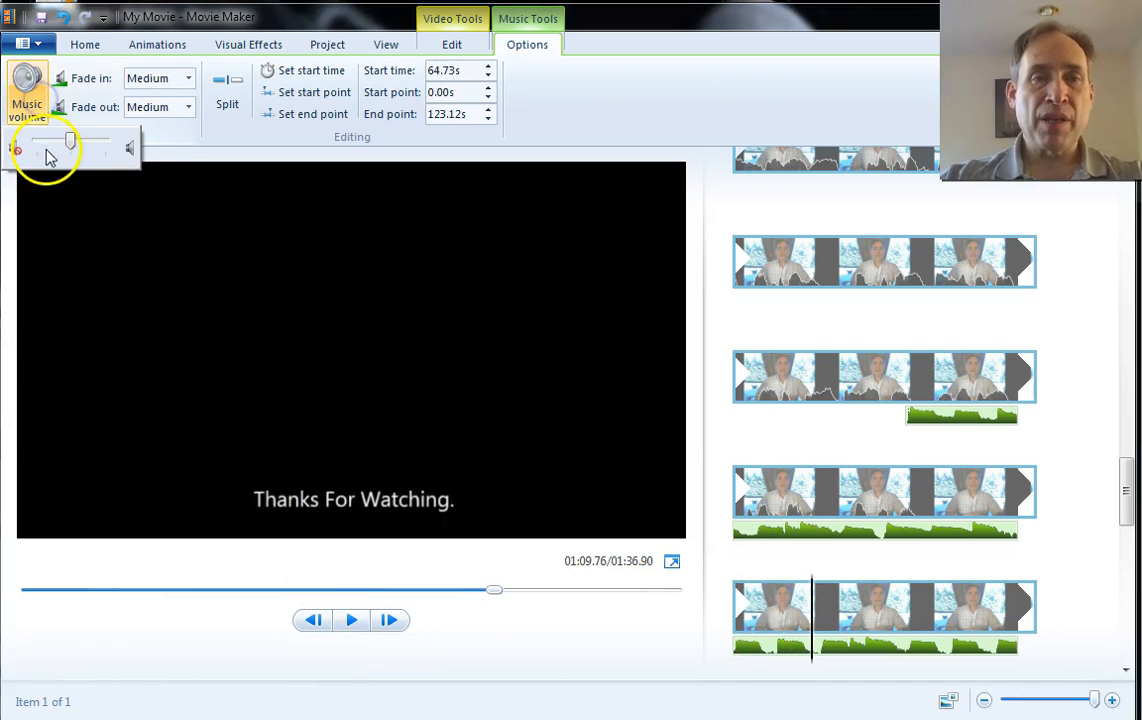
pyautogui.moveTo(60, 146); pyautogui.dragTo(30, 148)
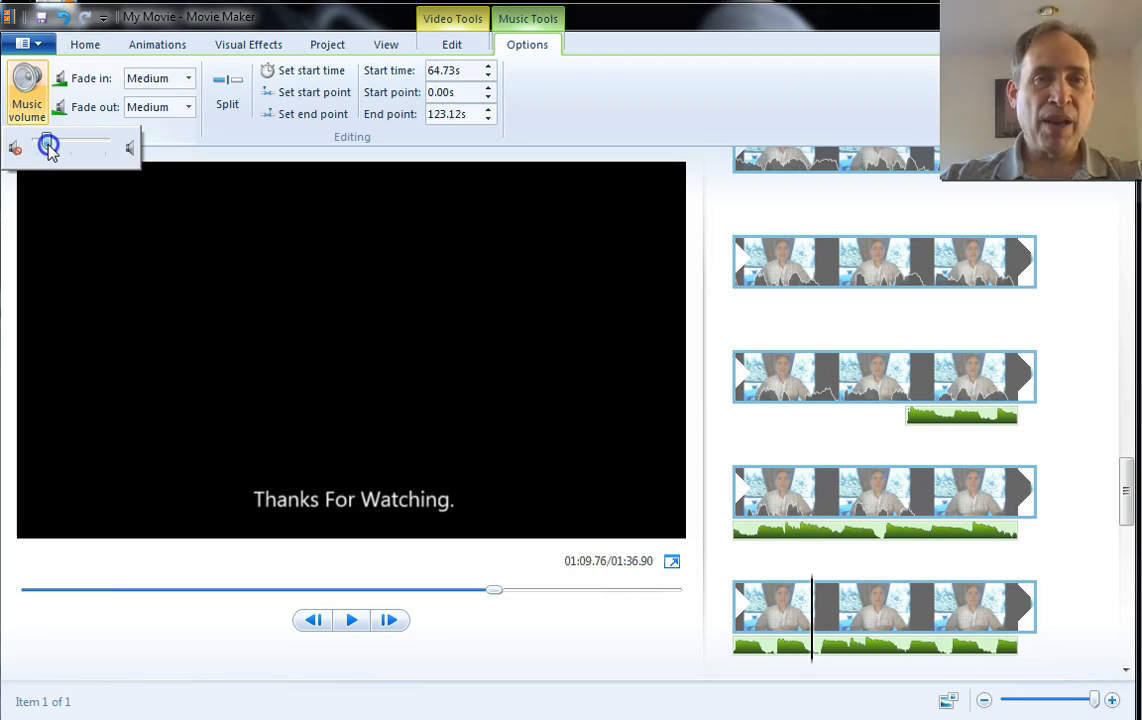
pyautogui.moveTo(51, 146); pyautogui.dragTo(47, 141)
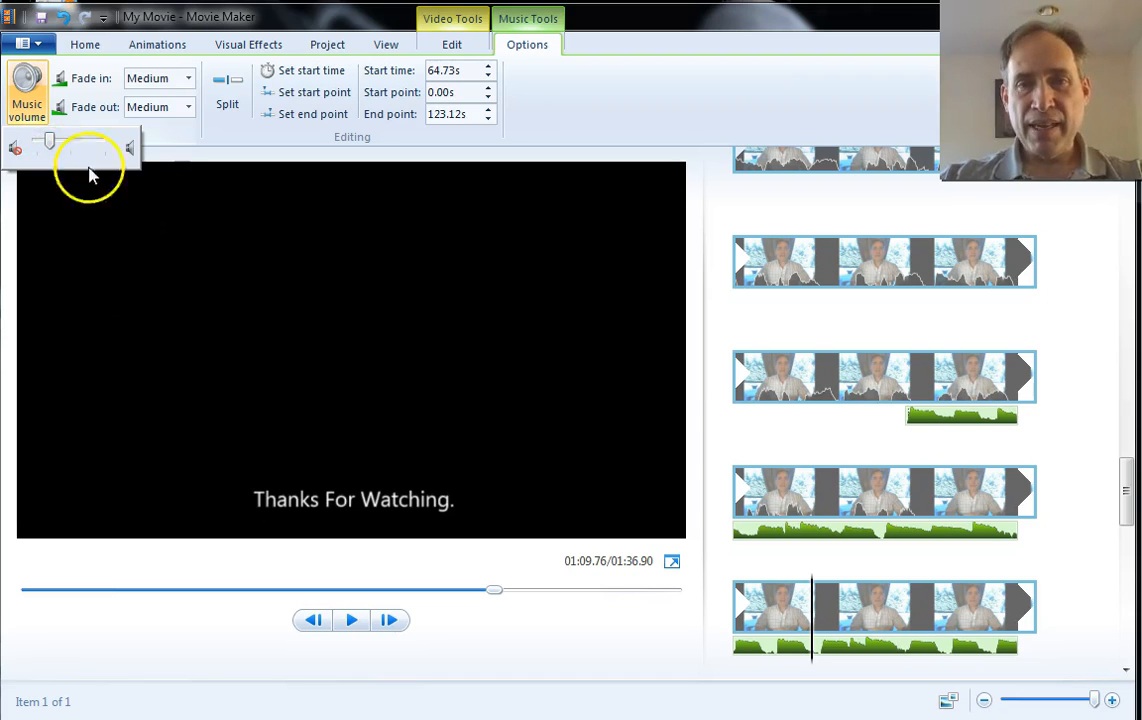
# Shift the project's audio mix towards the video sound, to roughly a quarter of the range.
pyautogui.click(86, 48)
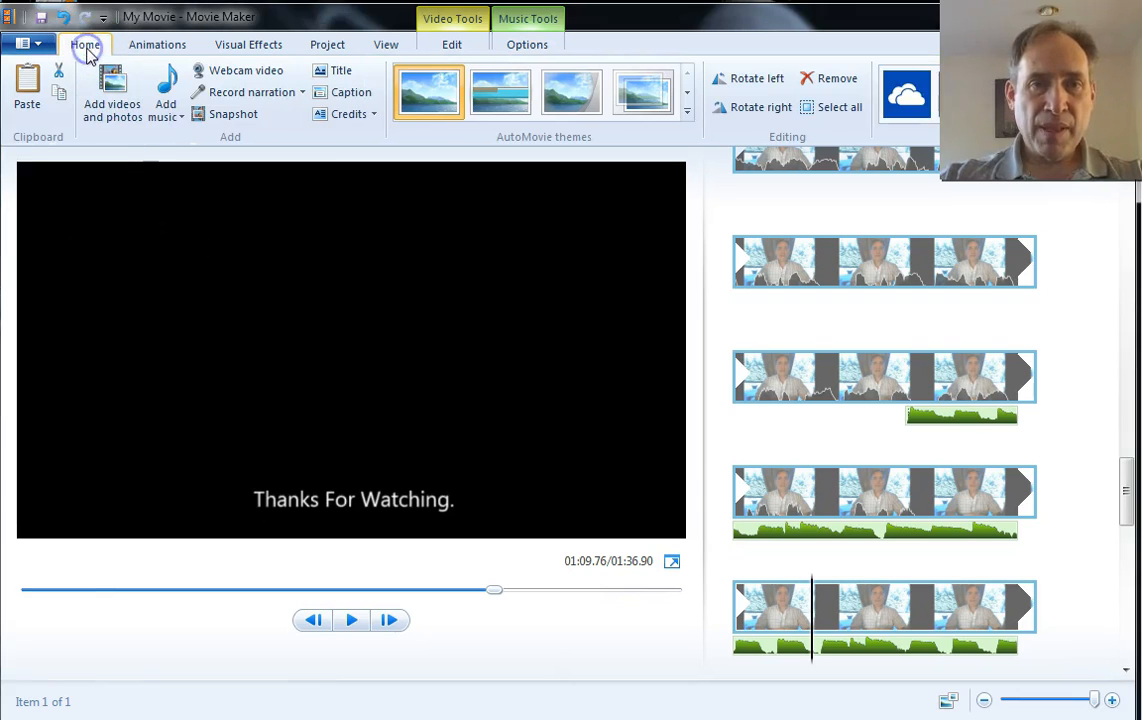
pyautogui.click(138, 50)
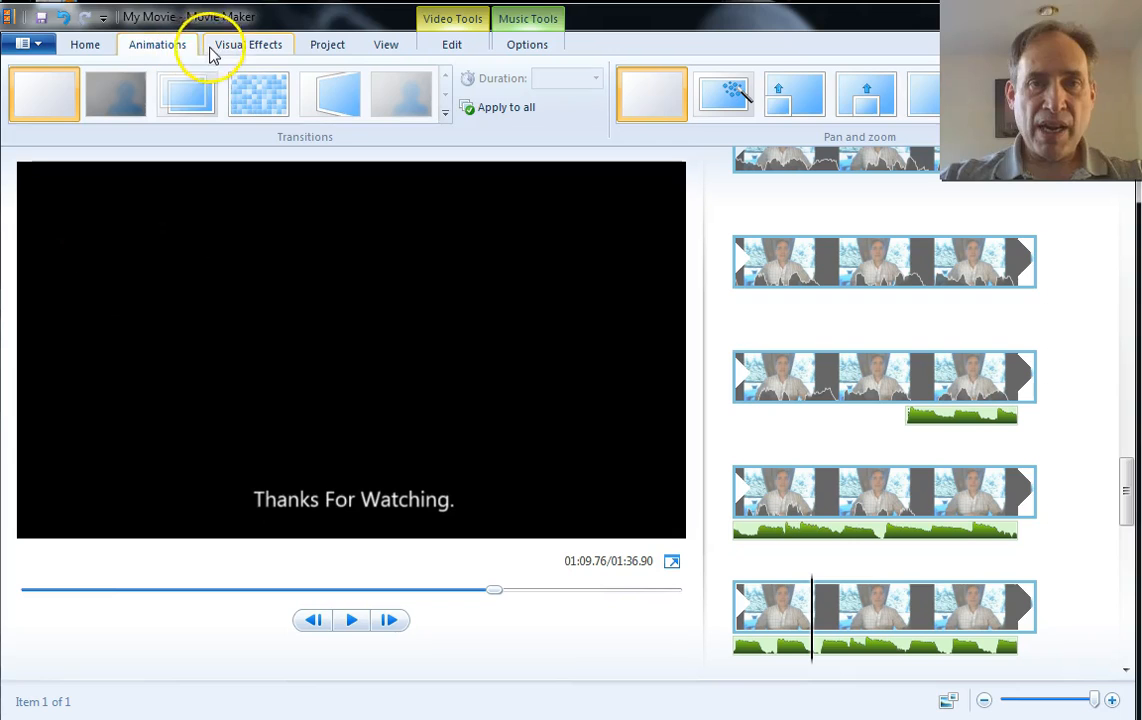
pyautogui.click(330, 47)
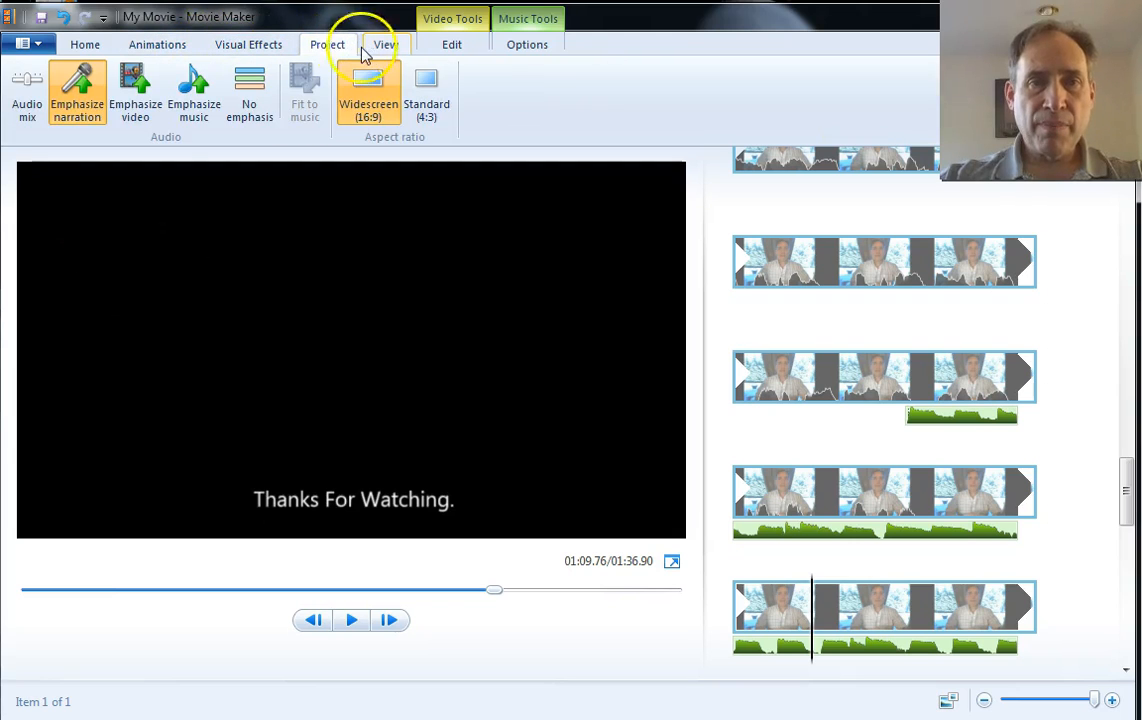
pyautogui.click(21, 105)
pyautogui.click(70, 146)
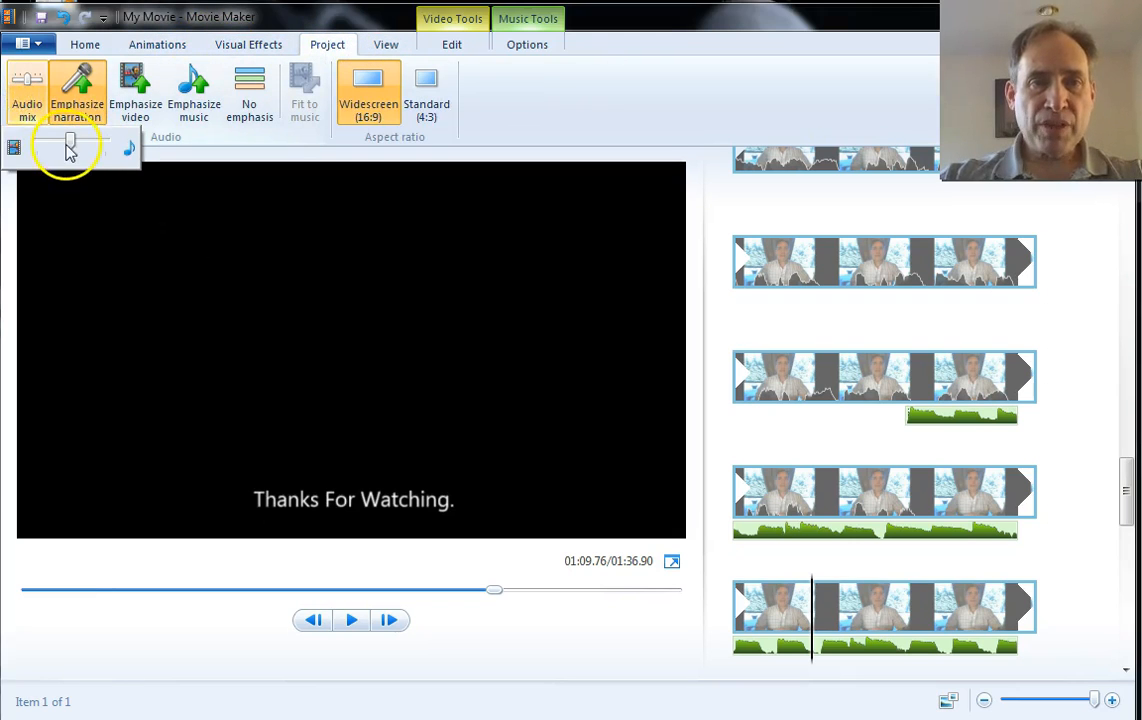
pyautogui.moveTo(72, 148); pyautogui.dragTo(66, 145)
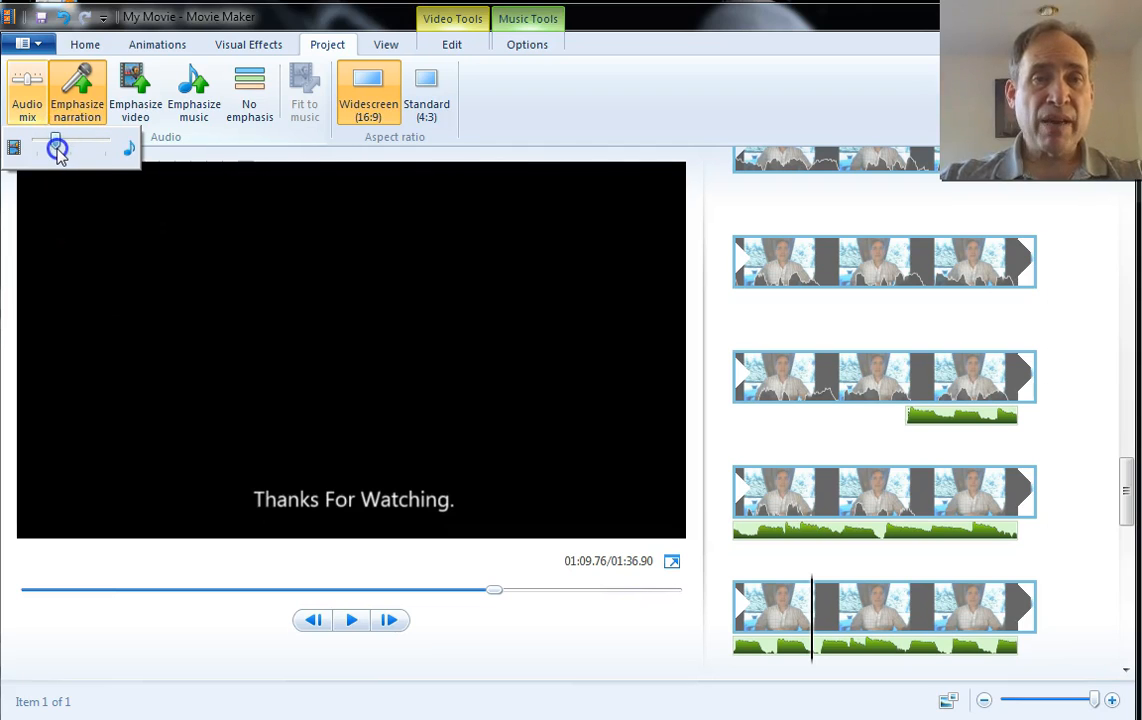
pyautogui.moveTo(58, 148); pyautogui.dragTo(55, 146)
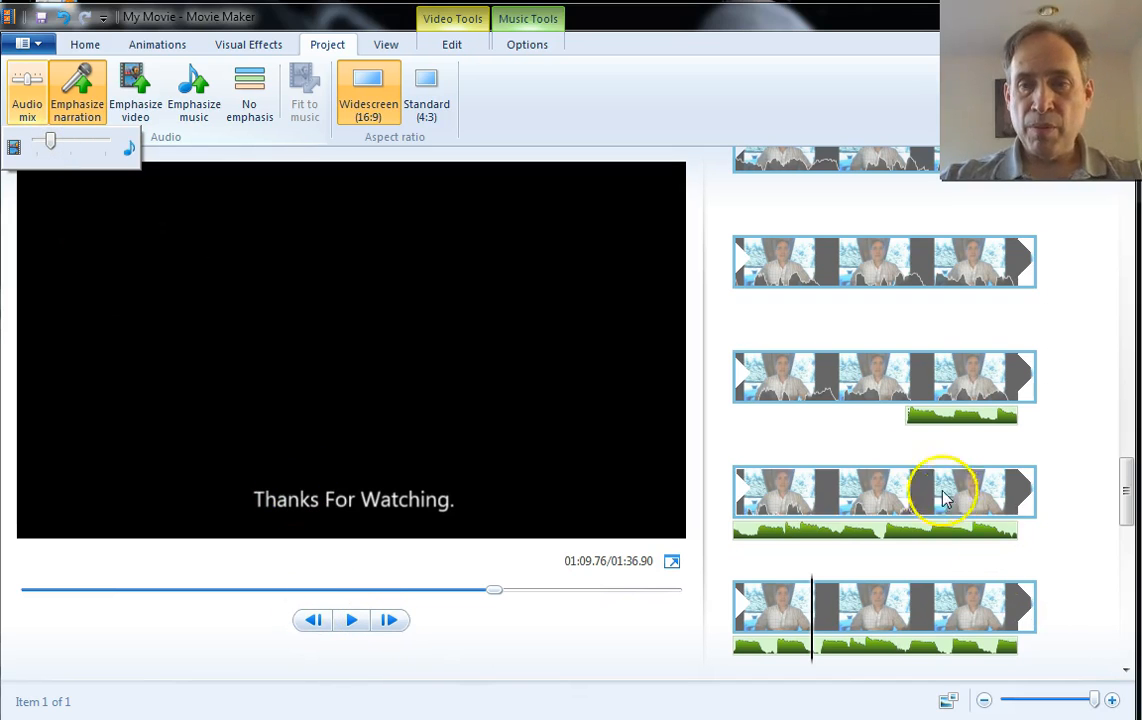
# Play the ending from 01:02.96 and the last seconds from 01:34.92 to check the sound balance and the fade out.
pyautogui.click(788, 375)
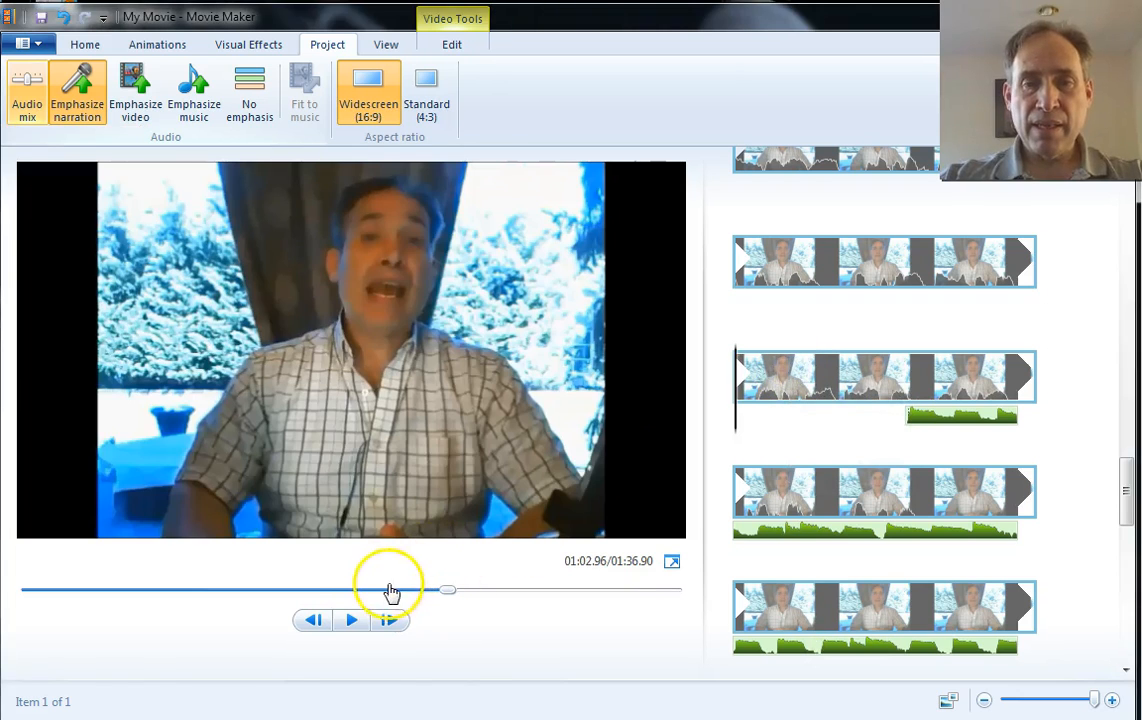
pyautogui.click(351, 620)
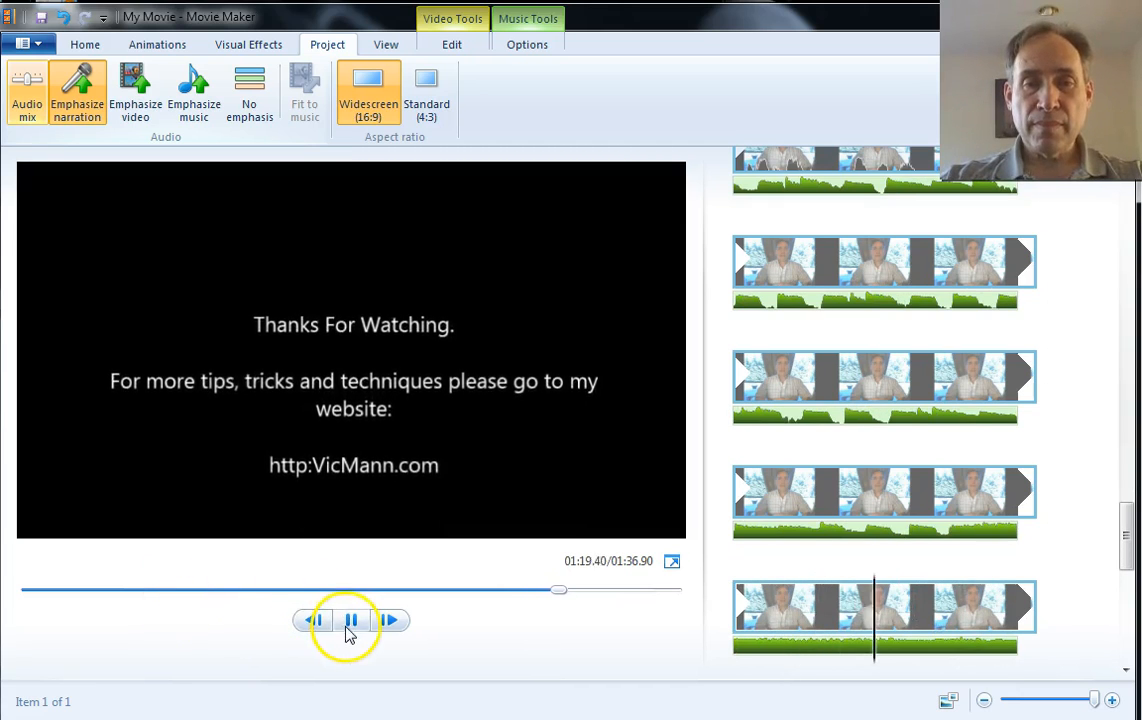
pyautogui.click(349, 621)
pyautogui.moveTo(1122, 544); pyautogui.dragTo(1135, 648)
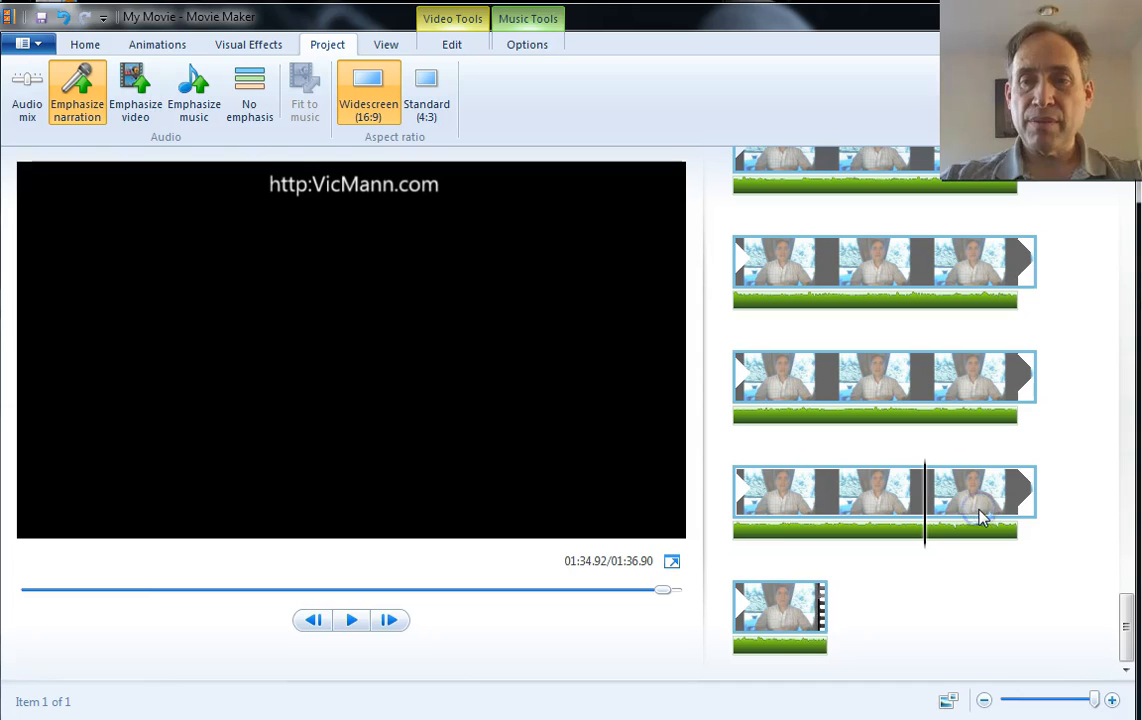
pyautogui.click(352, 620)
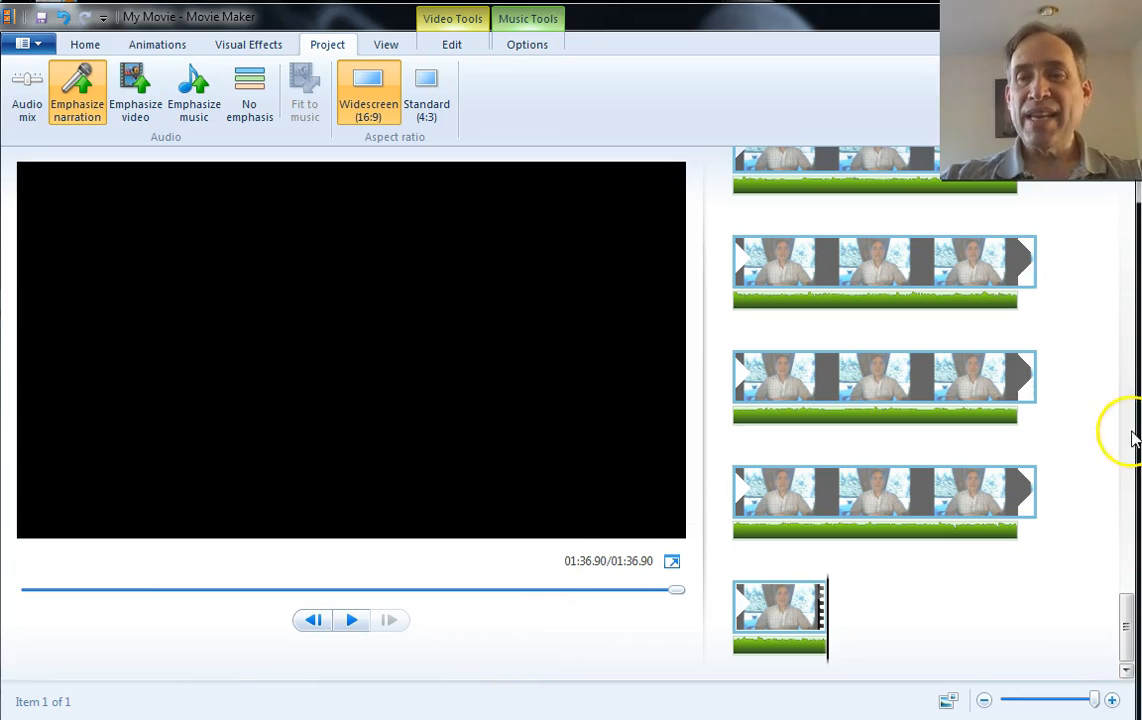
# Return to the start of the movie and briefly play the opening title.
pyautogui.moveTo(1127, 615); pyautogui.dragTo(1127, 212)
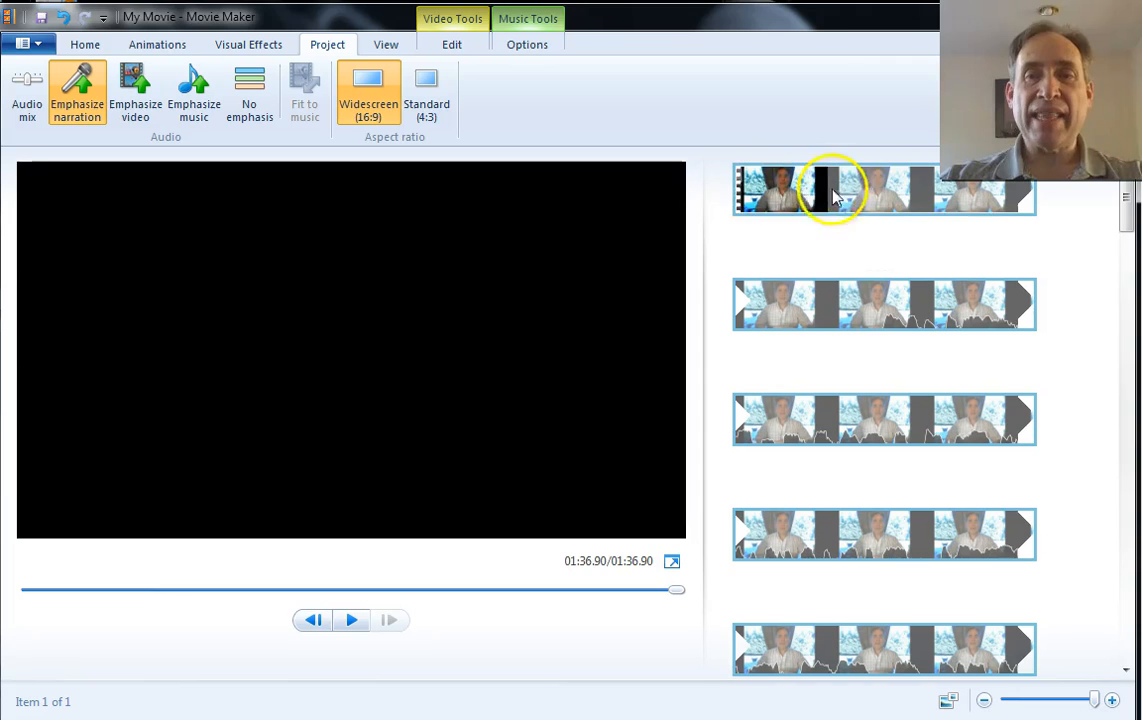
pyautogui.click(733, 178)
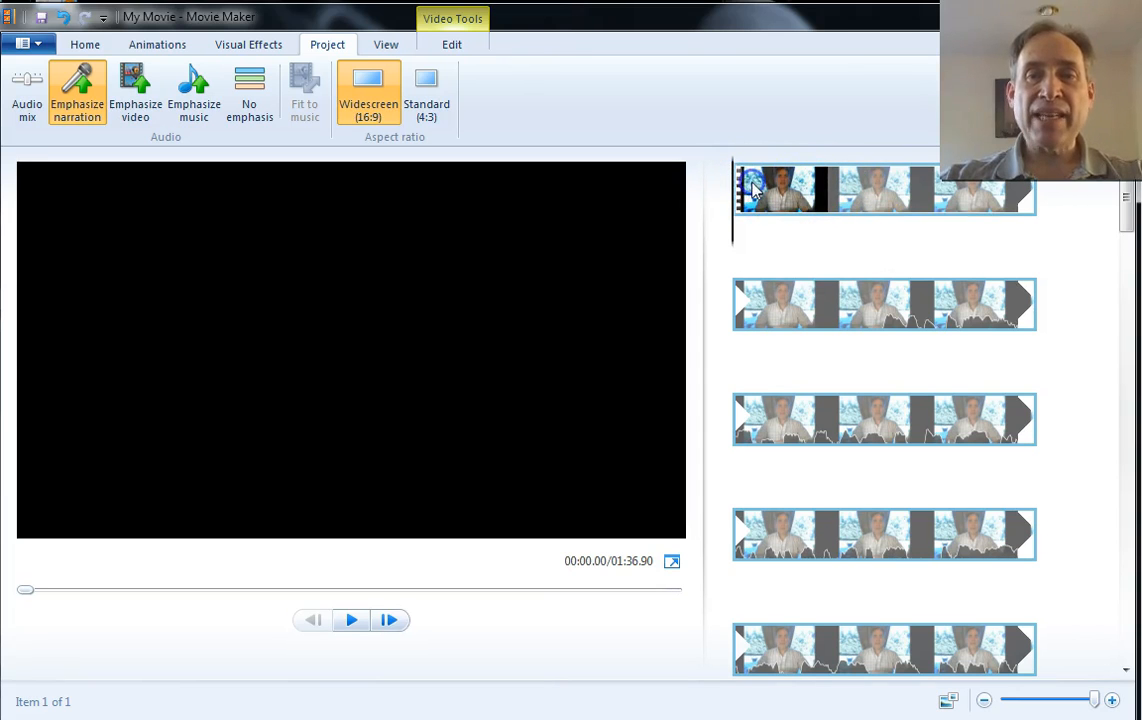
pyautogui.click(350, 619)
pyautogui.click(350, 619)
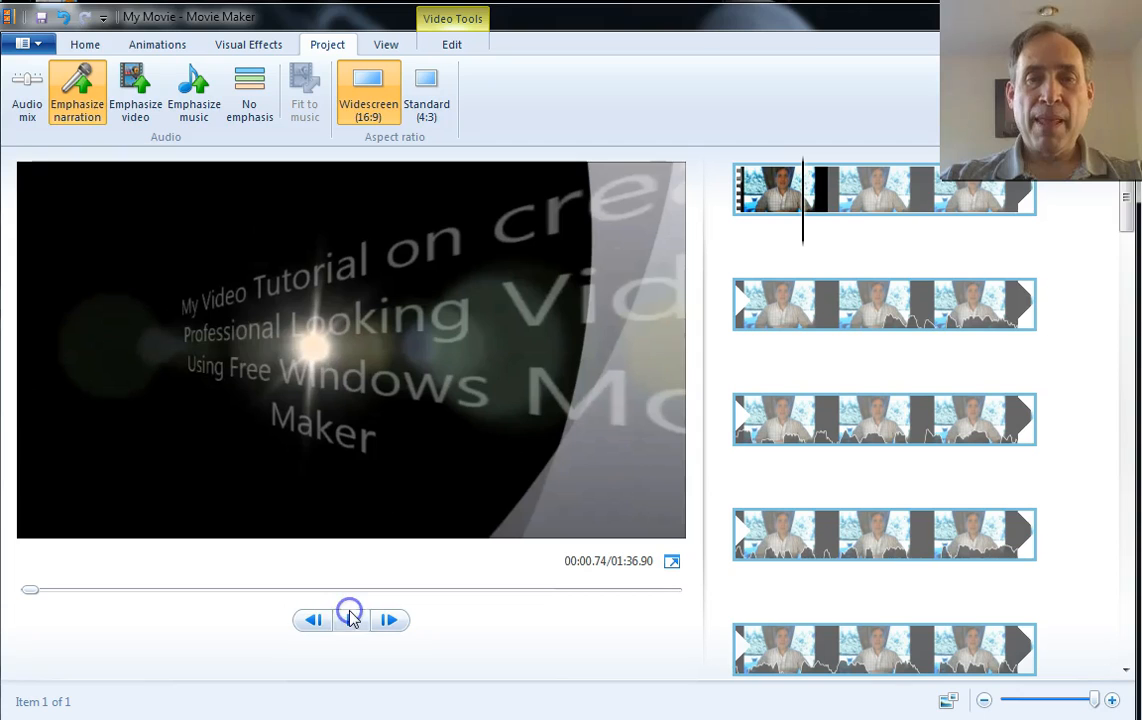
# Save the project as en-bridge-edit3.wlmp in the 0-moviemaker folder.
pyautogui.click(42, 18)
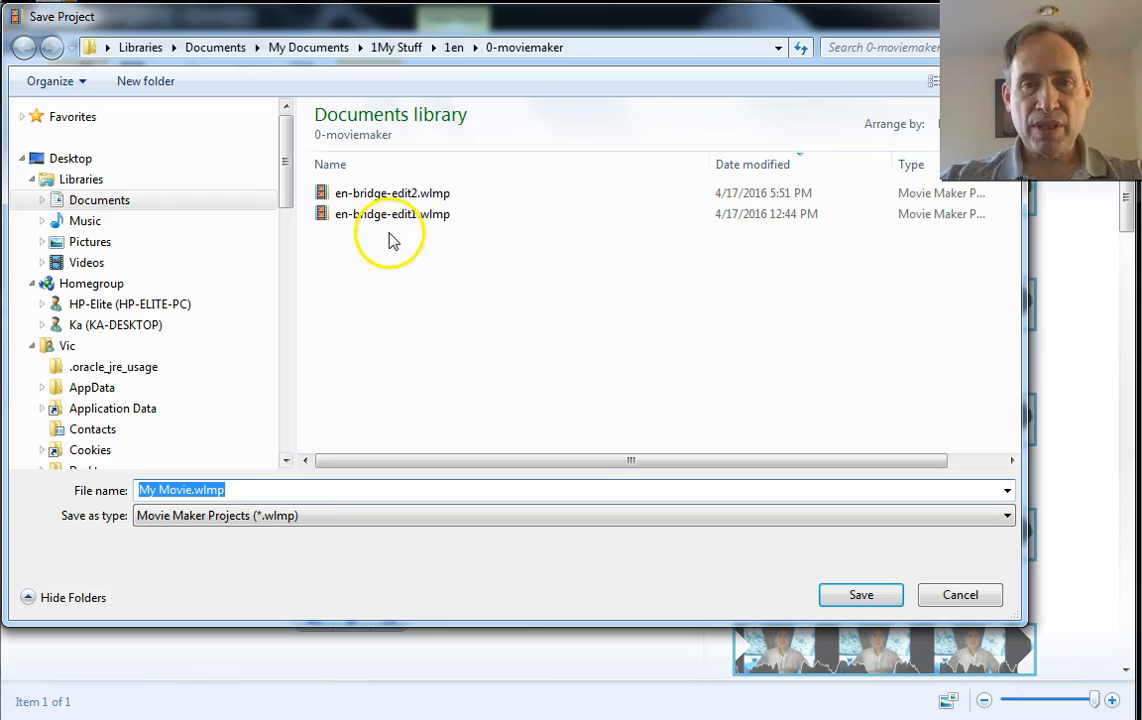
pyautogui.click(390, 196)
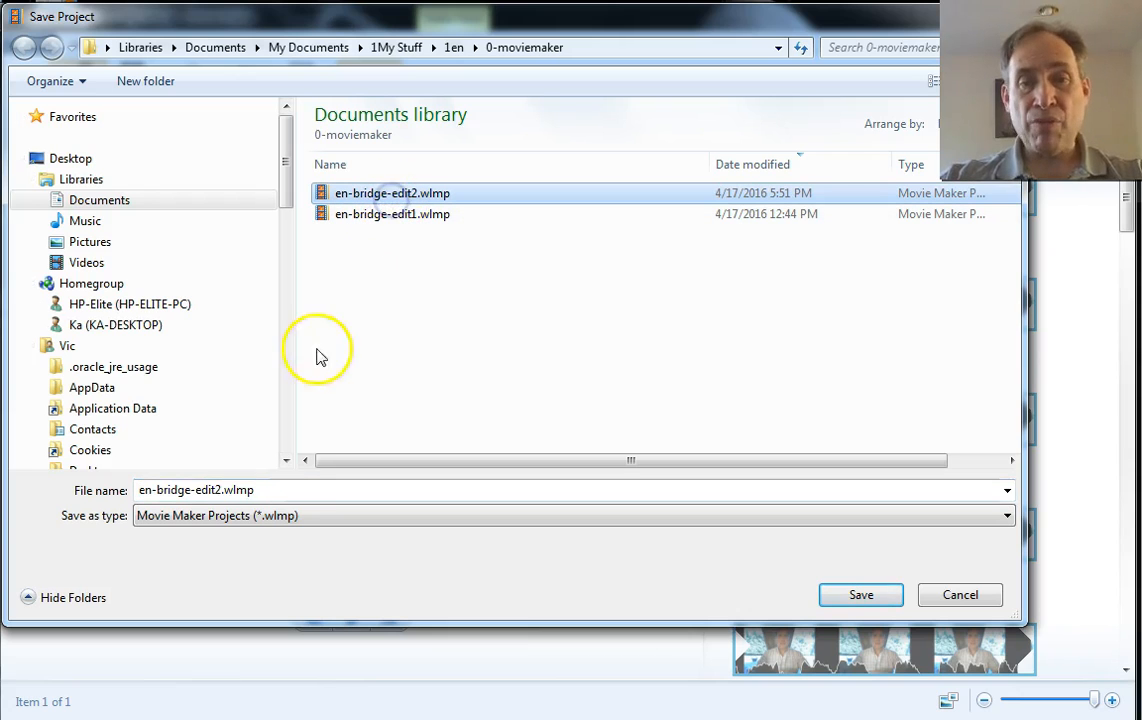
pyautogui.click(219, 490)
pyautogui.click(220, 490)
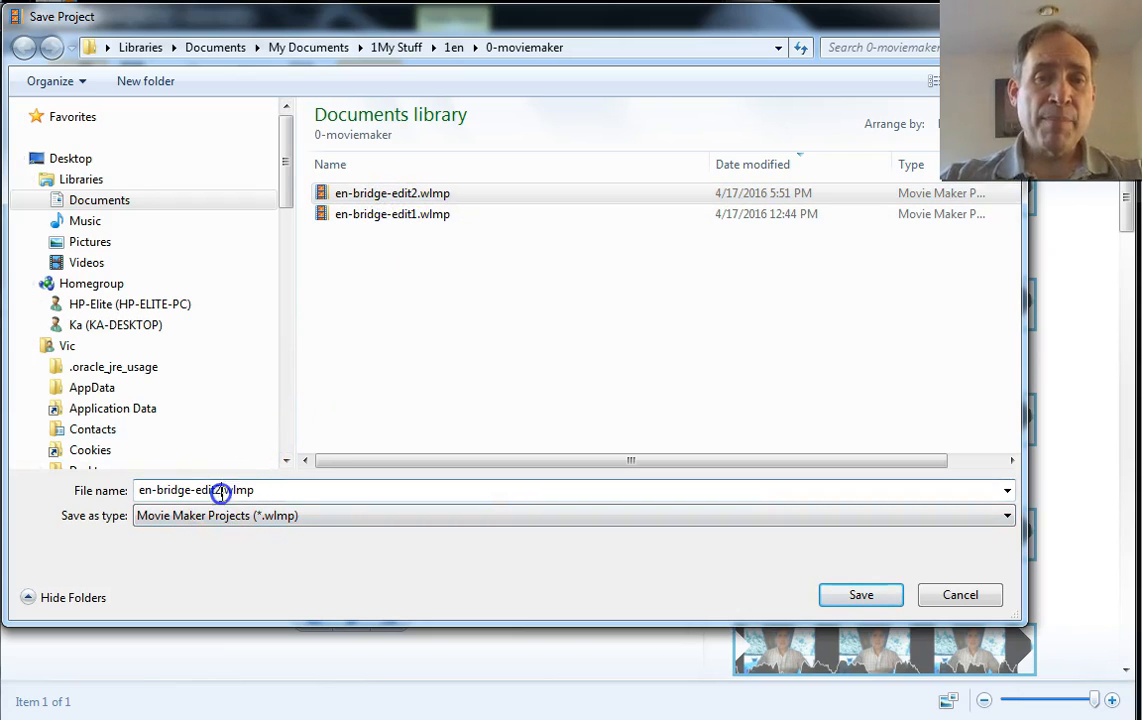
pyautogui.press('BackSpace')
pyautogui.press('BackSpace')
pyautogui.press('BackSpace')
pyautogui.press('BackSpace')
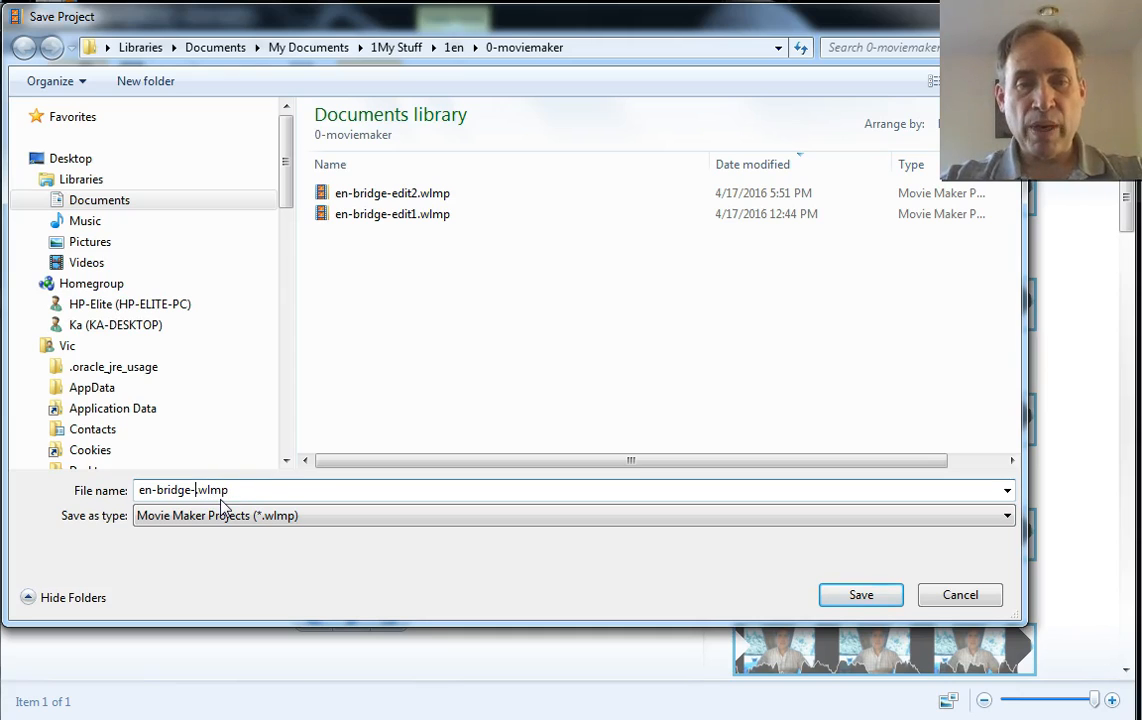
pyautogui.write('dit3')
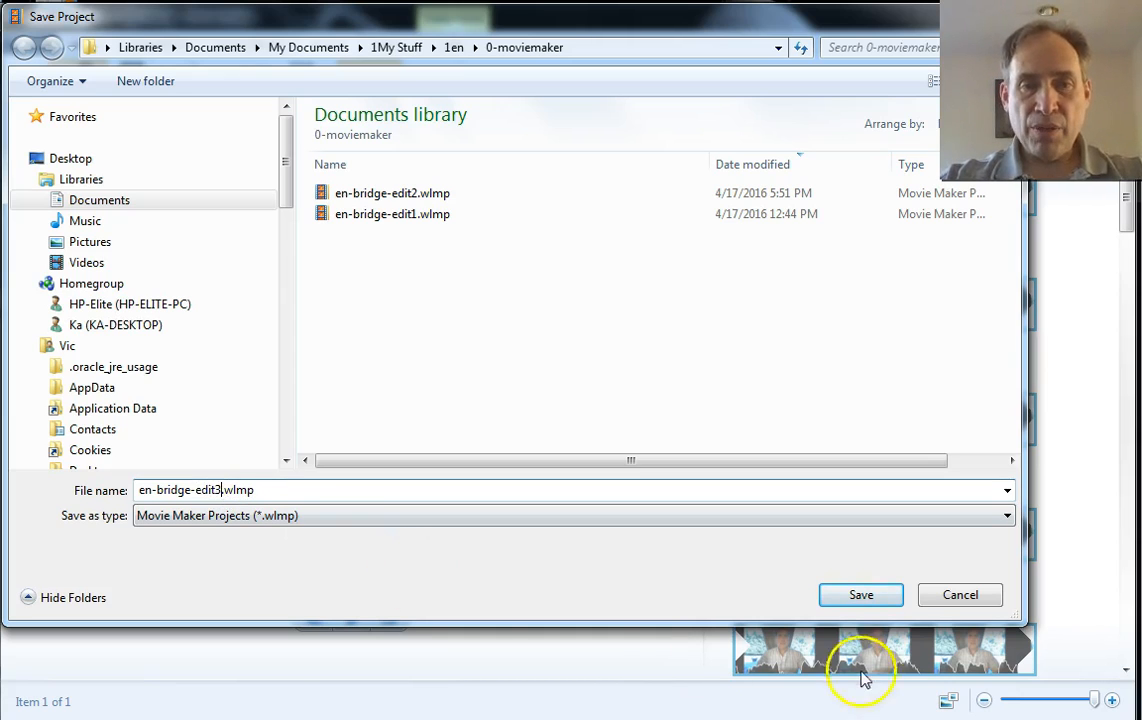
pyautogui.click(873, 604)
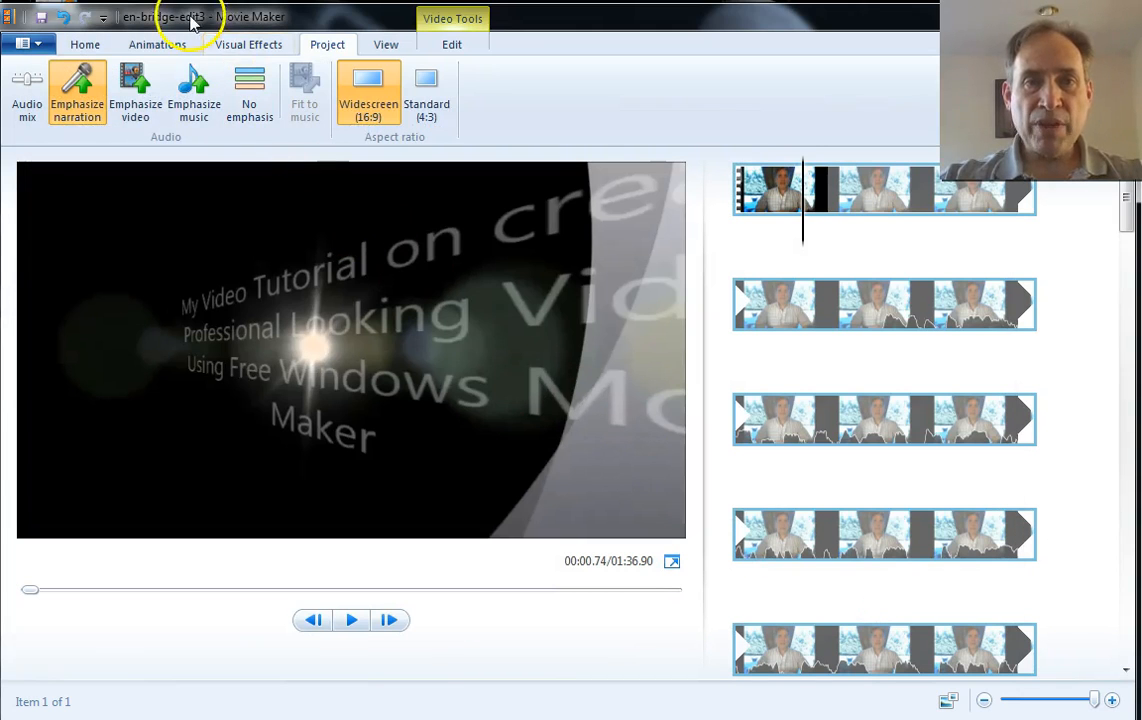
# Export the movie with the For computer setting as en-bridge-edit3.mp4 in the 0-moviemaker folder.
pyautogui.click(38, 50)
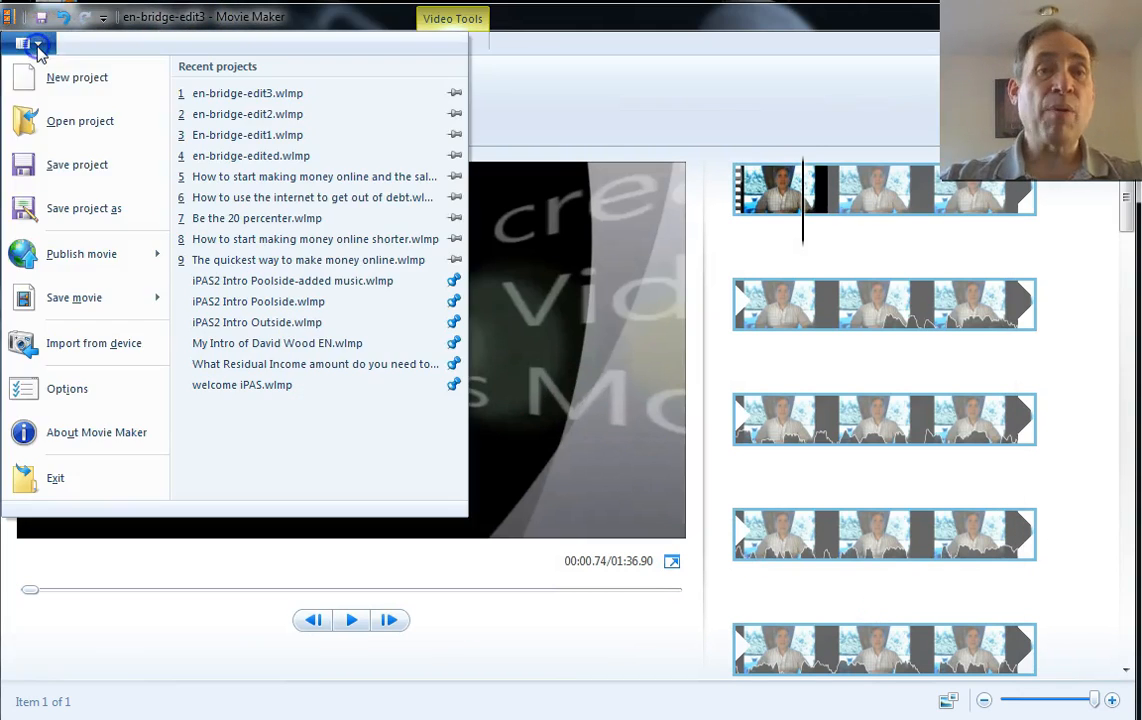
pyautogui.moveTo(60, 262)
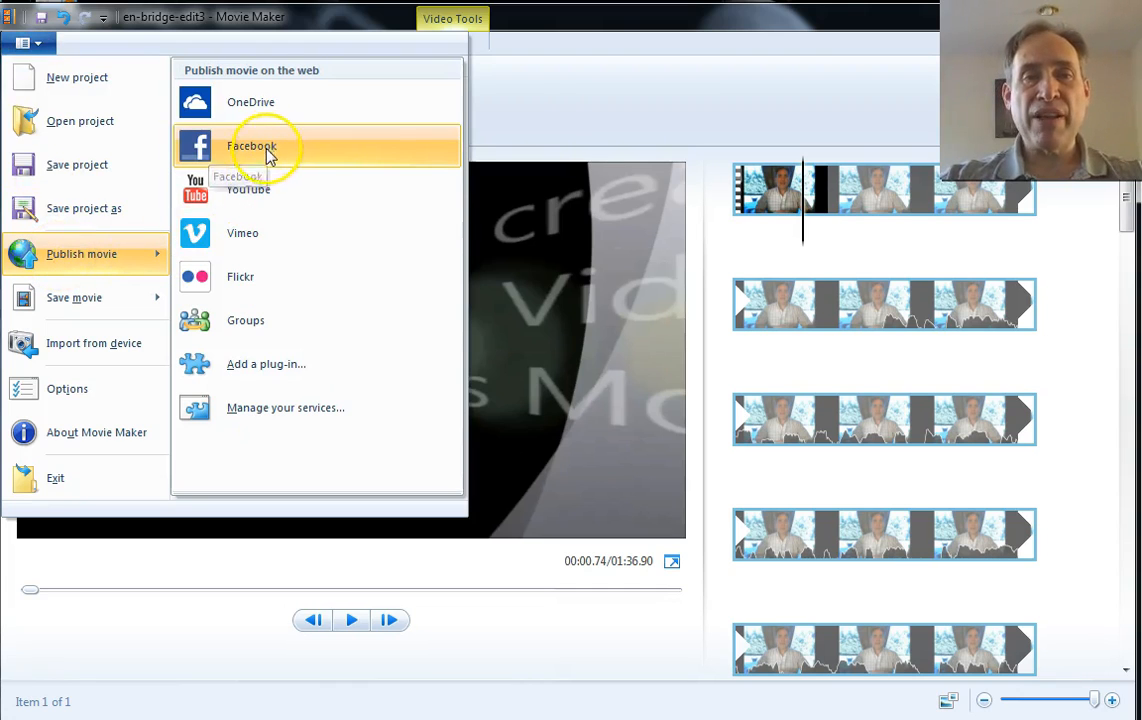
pyautogui.moveTo(102, 303)
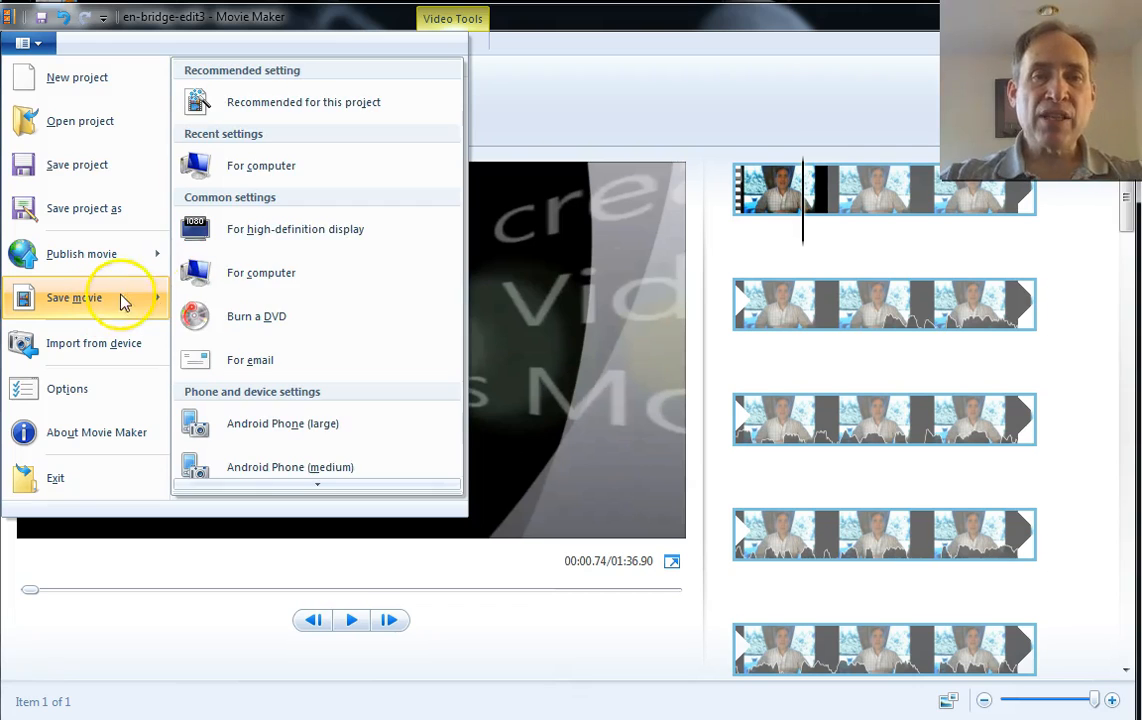
pyautogui.click(265, 168)
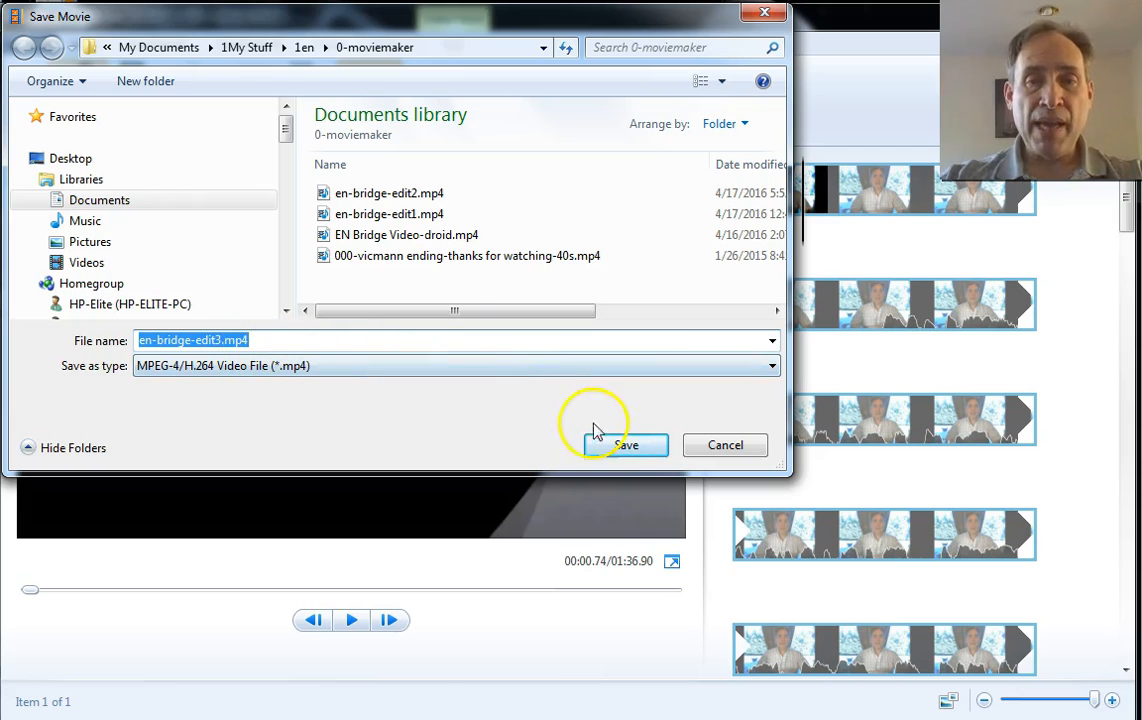
pyautogui.click(622, 446)
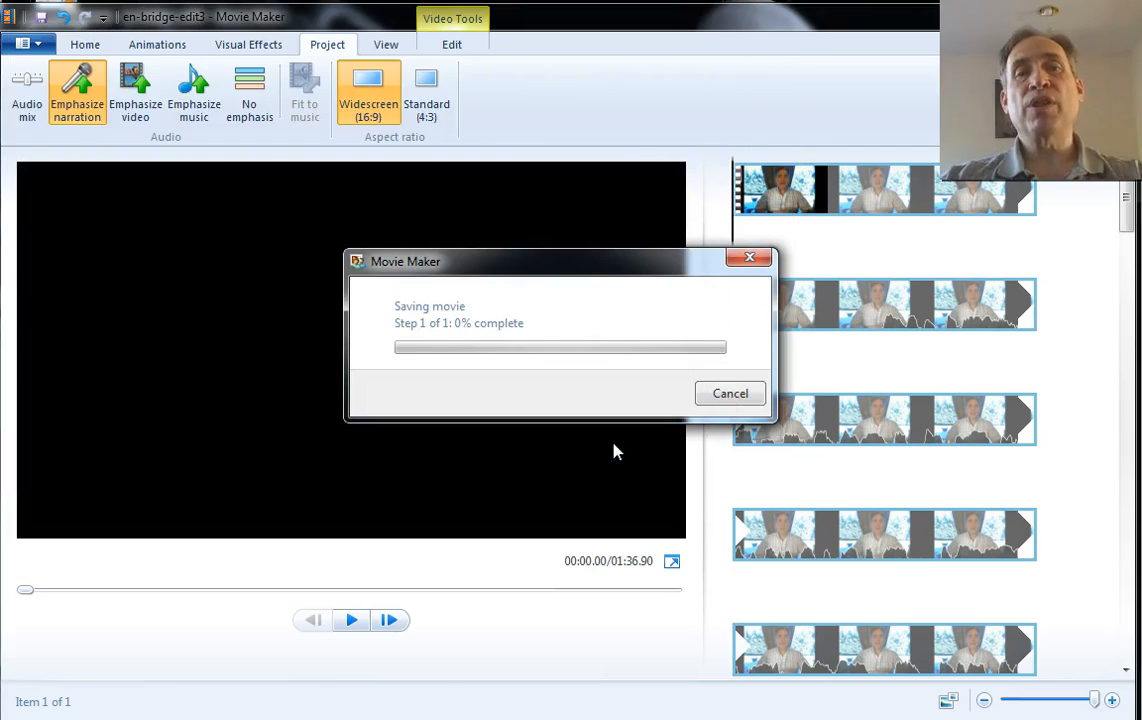